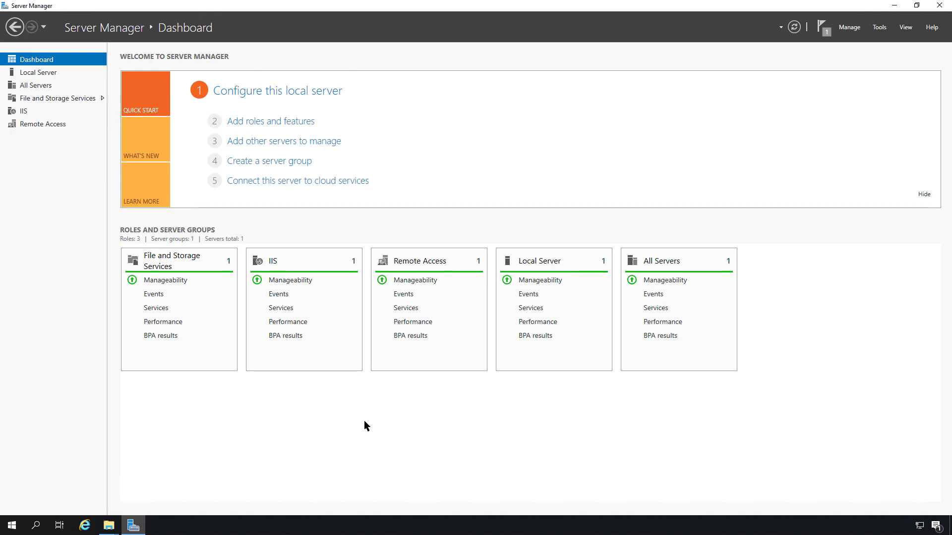
# Start a role-based install on Server01 and select the BranchCache for Network Files role service
pyautogui.click(261, 123)
pyautogui.click(410, 59)
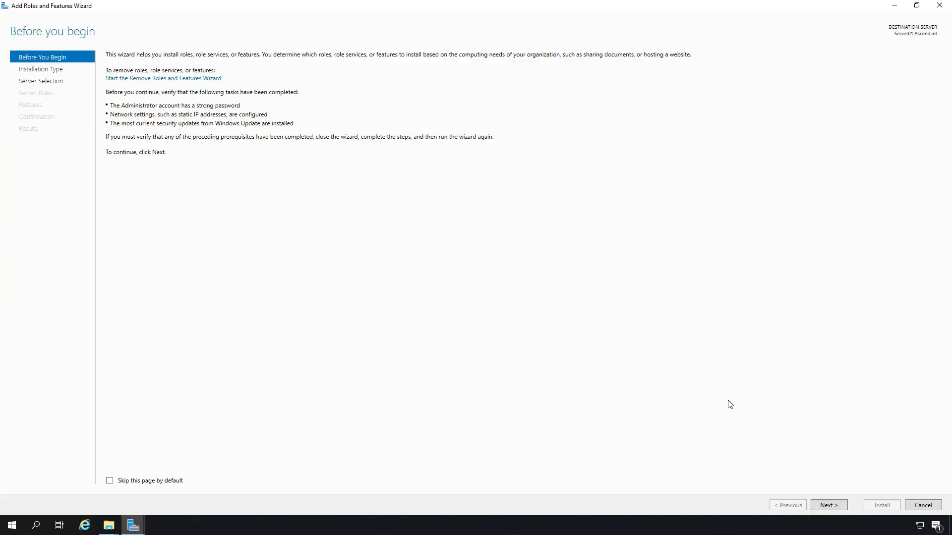
pyautogui.click(826, 505)
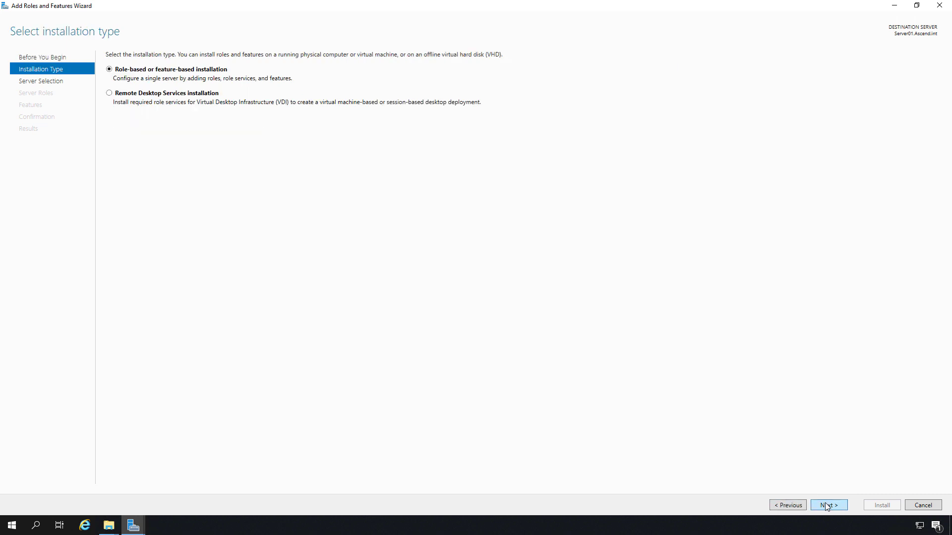
pyautogui.click(827, 506)
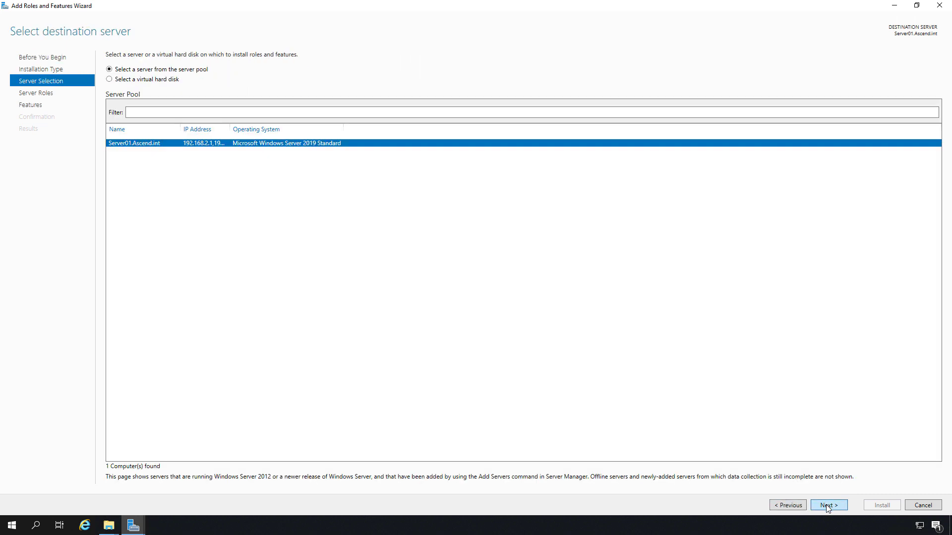
pyautogui.click(826, 506)
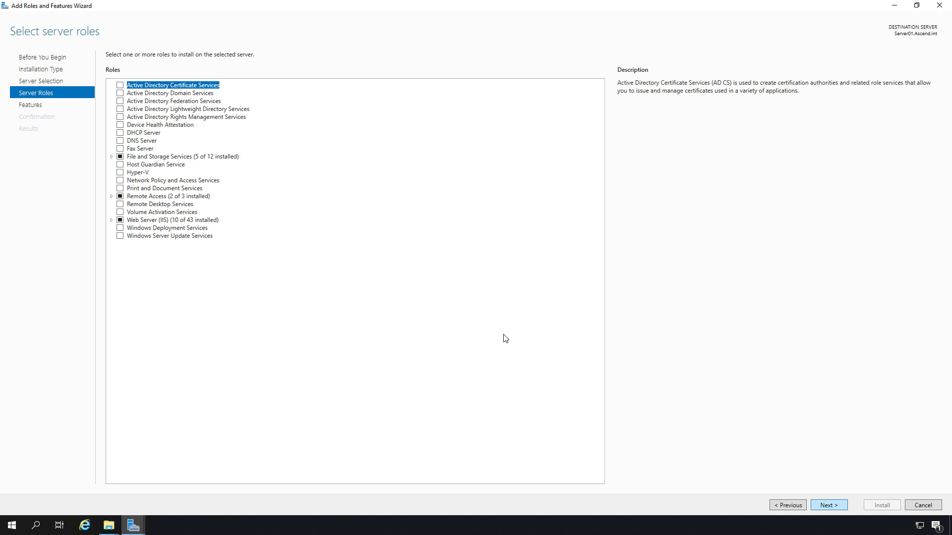
pyautogui.click(111, 157)
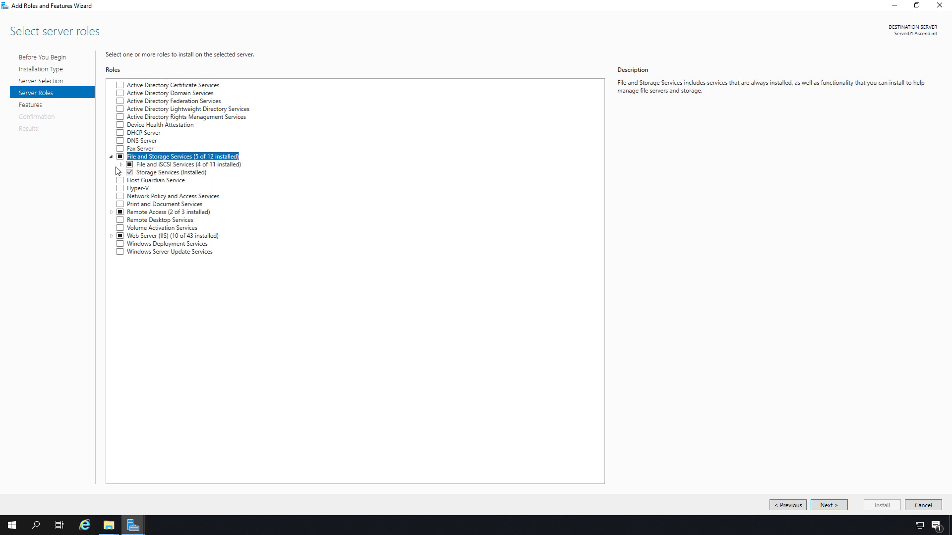
pyautogui.click(120, 164)
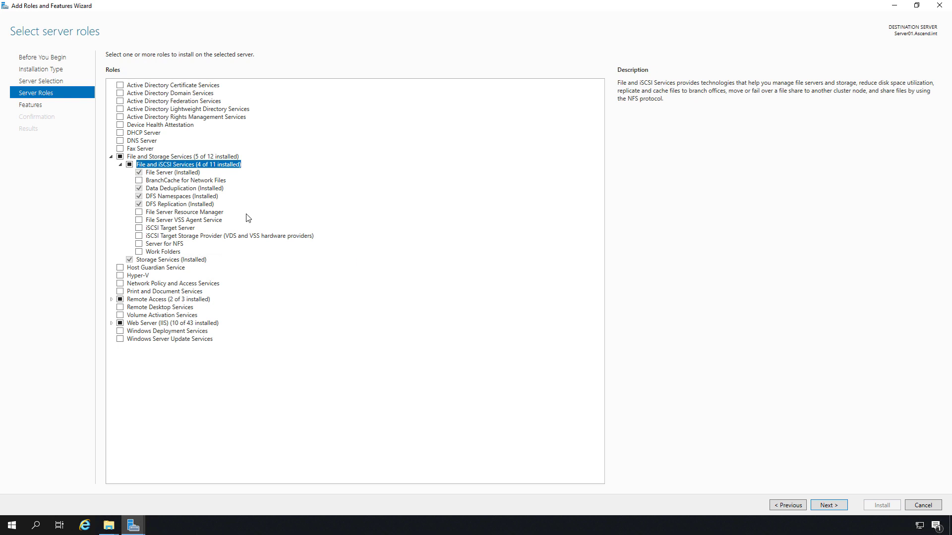
pyautogui.click(139, 181)
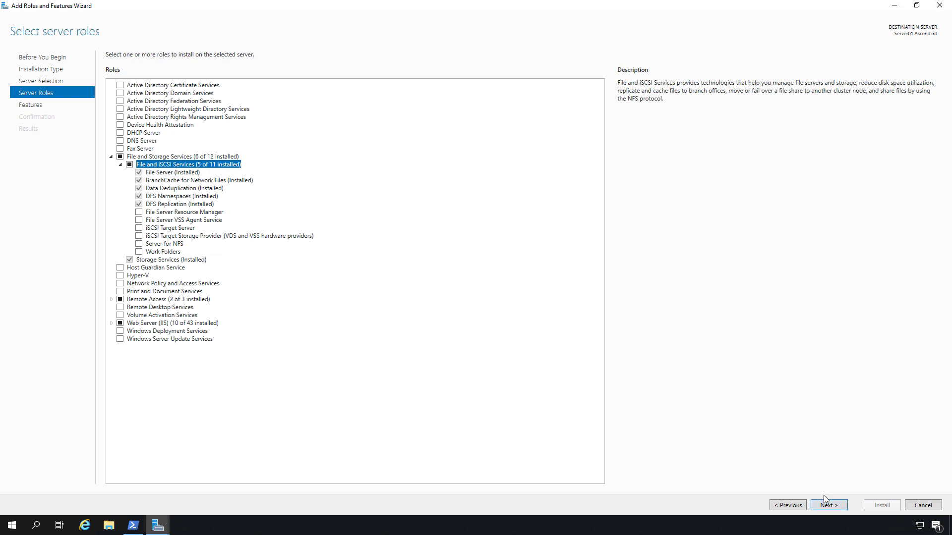
# Add the BranchCache feature and begin the installation
pyautogui.click(824, 505)
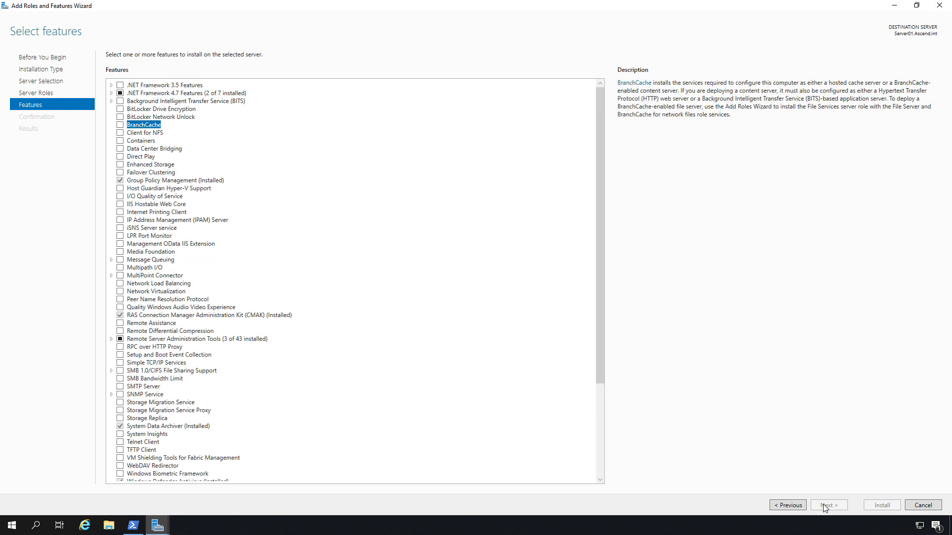
pyautogui.click(120, 125)
pyautogui.click(825, 505)
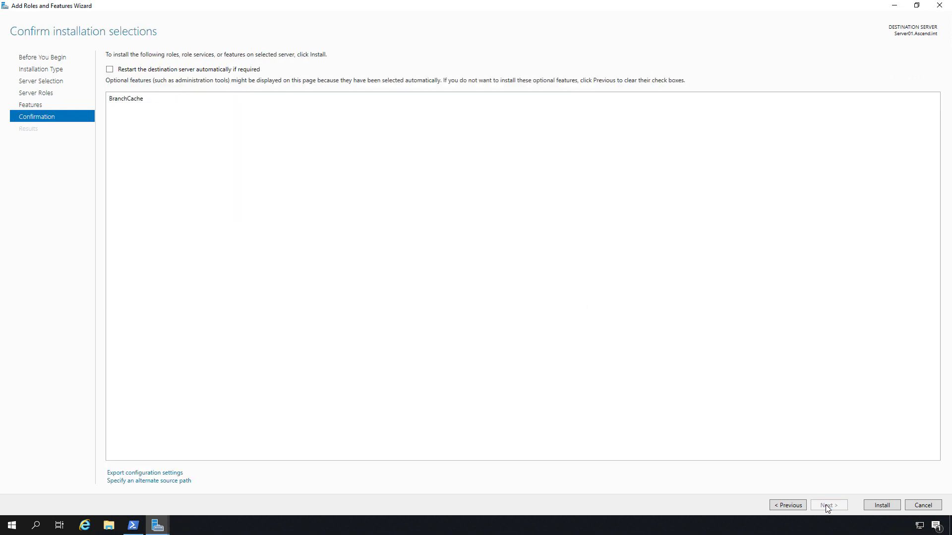
pyautogui.click(879, 505)
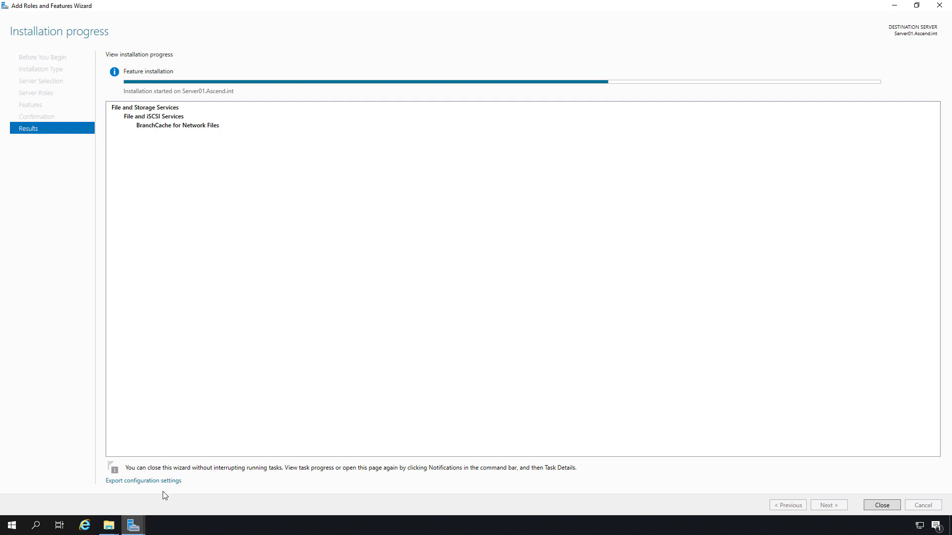
# Browse to \\server01\Shared to confirm it holds Test.txt, then minimize Explorer
pyautogui.click(111, 527)
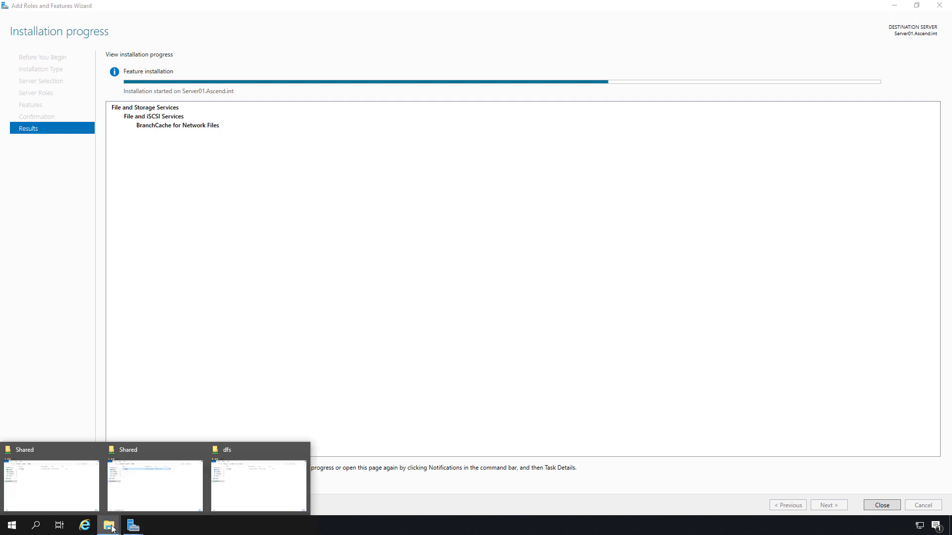
pyautogui.click(52, 485)
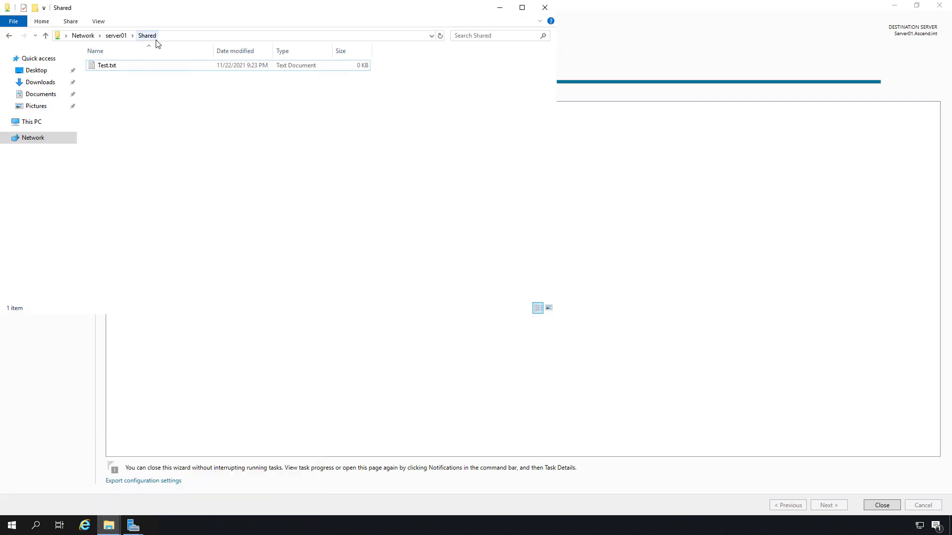
pyautogui.click(115, 36)
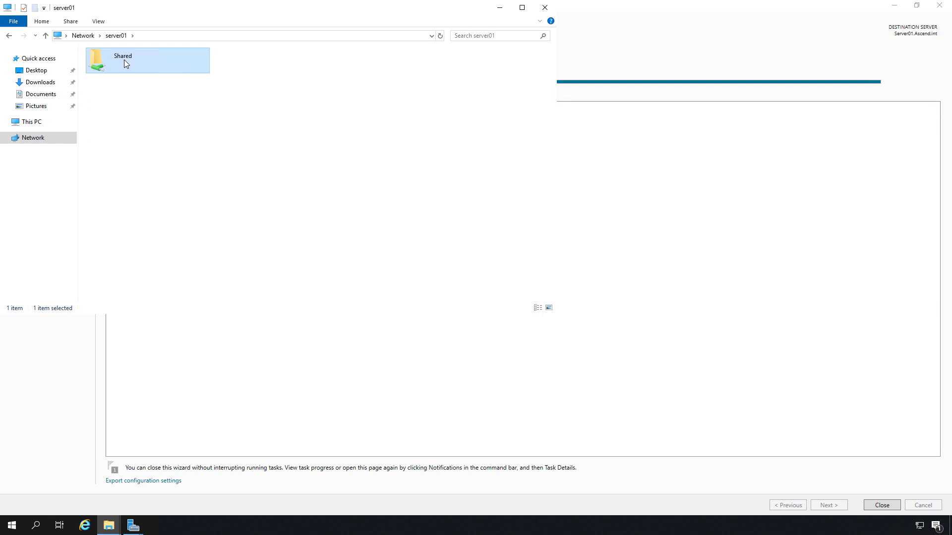
pyautogui.doubleClick(124, 59)
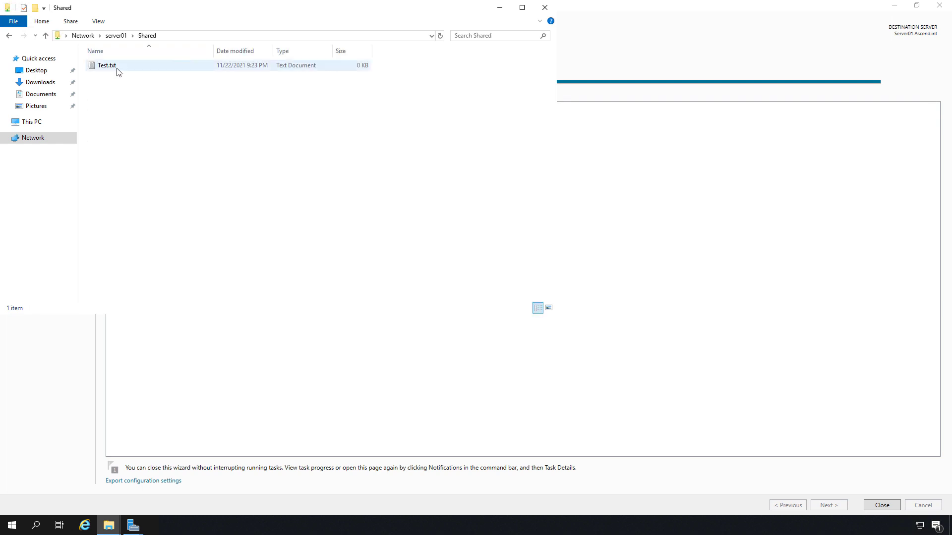
pyautogui.click(500, 8)
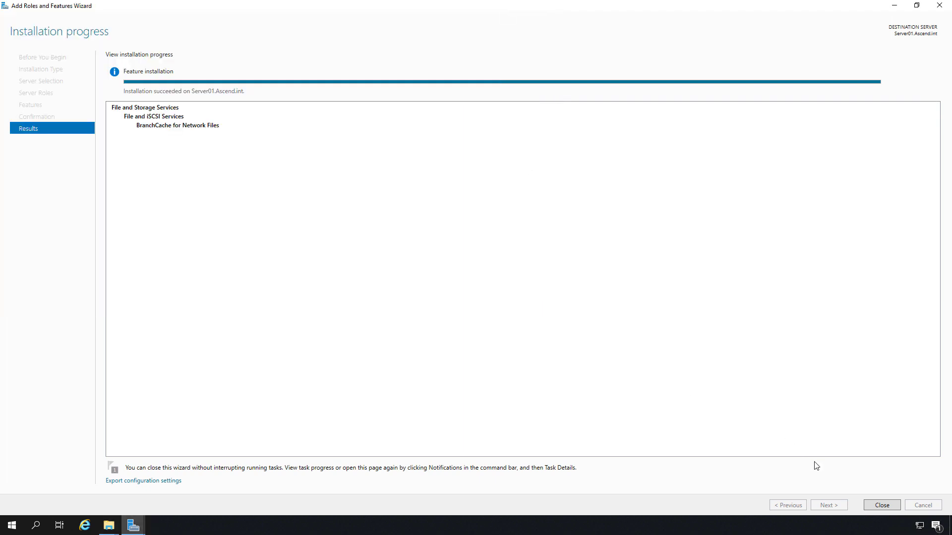
# Close the completed installation wizard and launch Active Directory Users and Computers from Tools
pyautogui.click(880, 505)
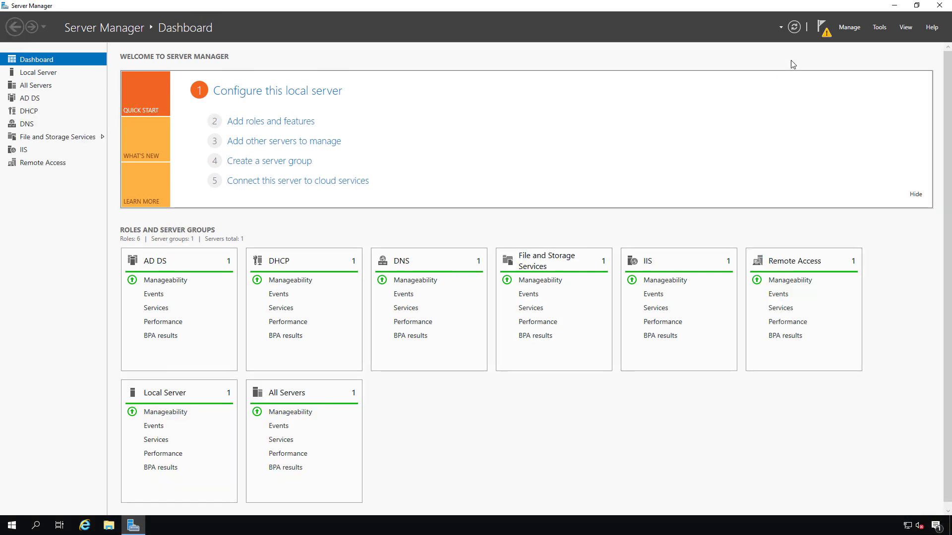
pyautogui.click(880, 28)
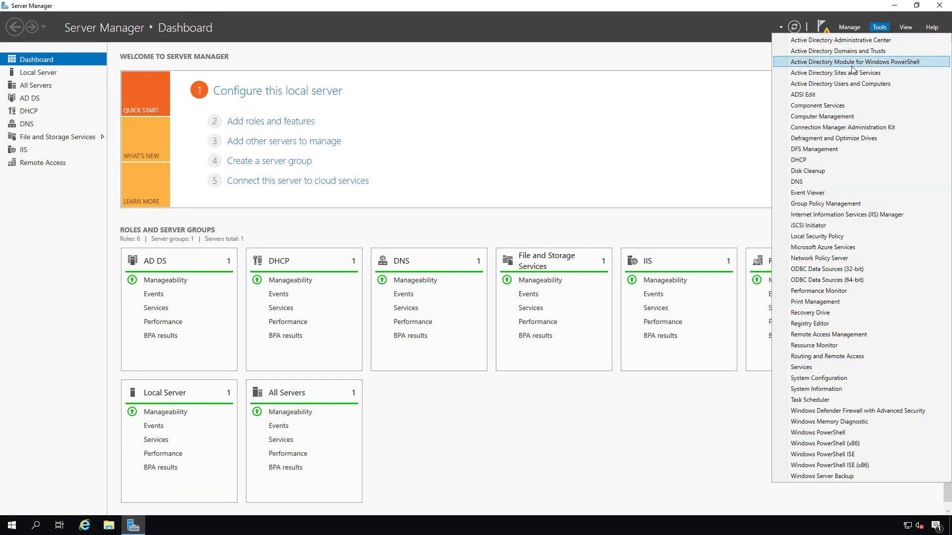
pyautogui.click(841, 84)
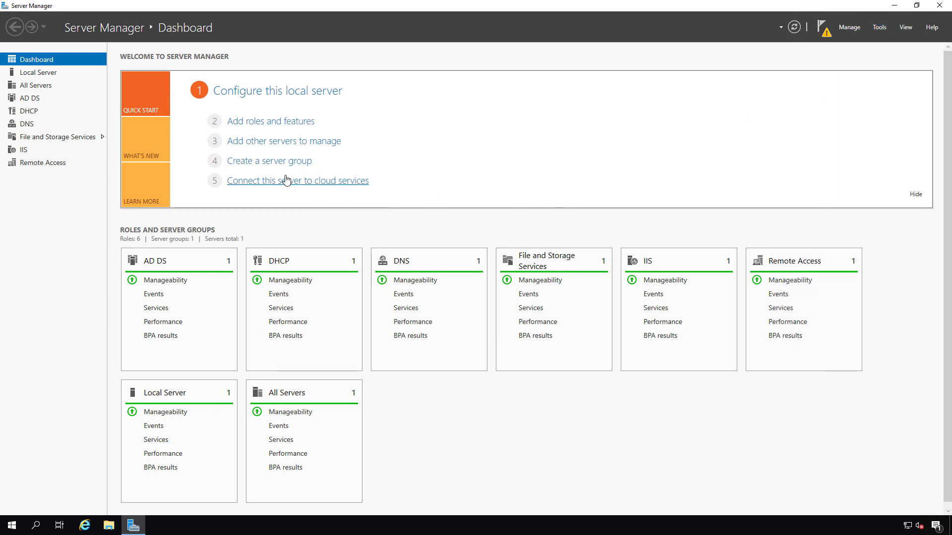
# Create a new organizational unit named BranchCacheUsers in the Ascend.int domain
pyautogui.click(37, 60)
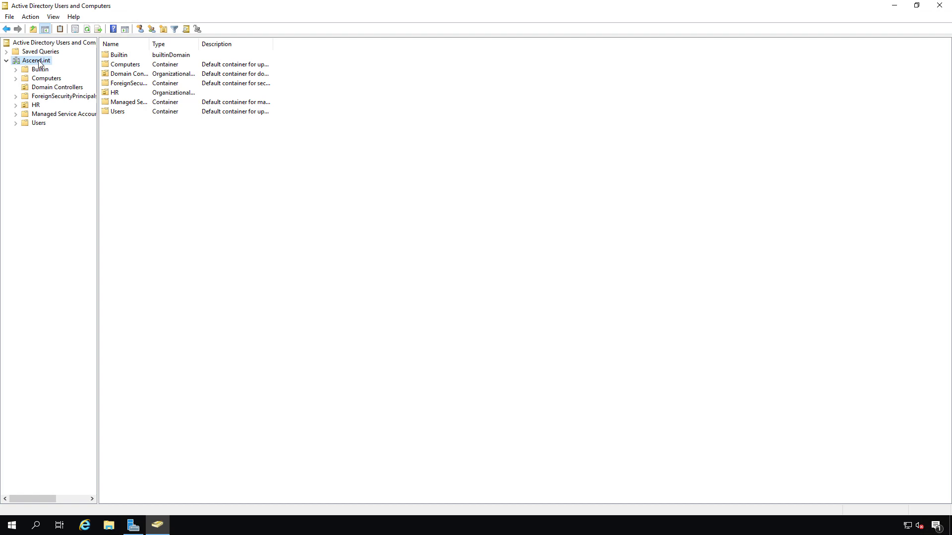
pyautogui.rightClick(38, 62)
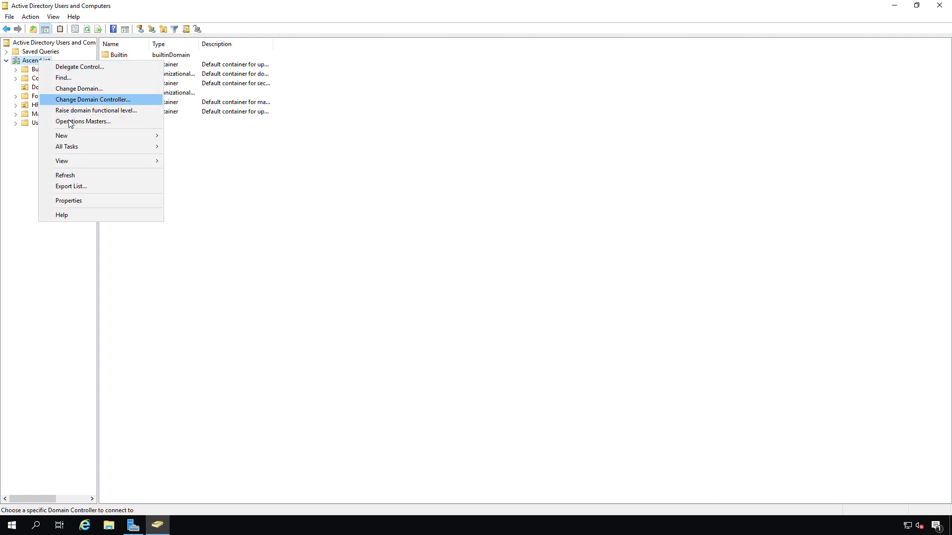
pyautogui.moveTo(78, 135)
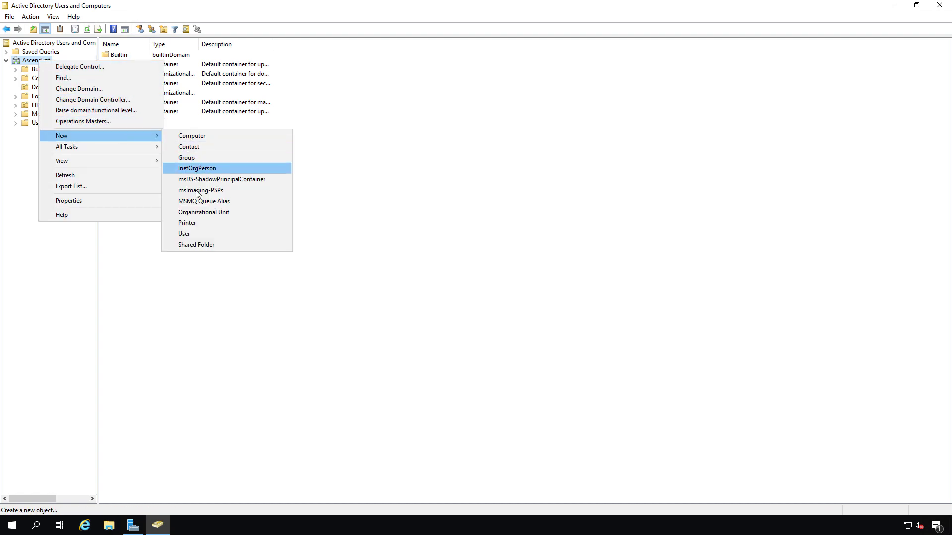
pyautogui.click(196, 212)
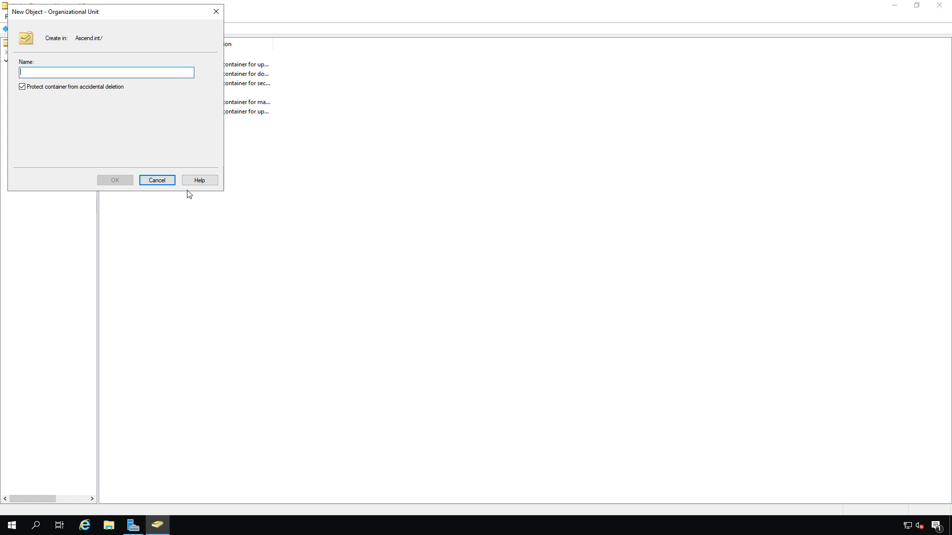
pyautogui.write('Branc')
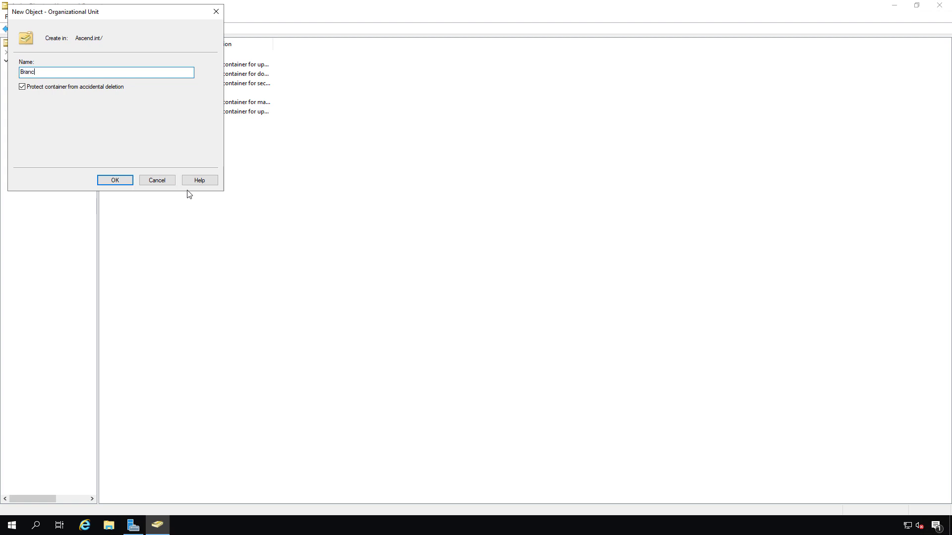
pyautogui.write('hCacheUsers')
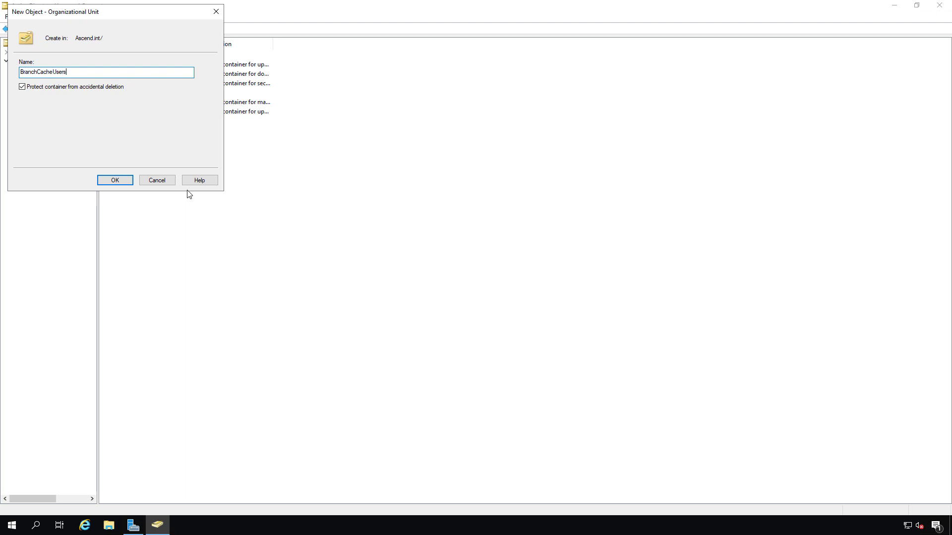
pyautogui.click(127, 185)
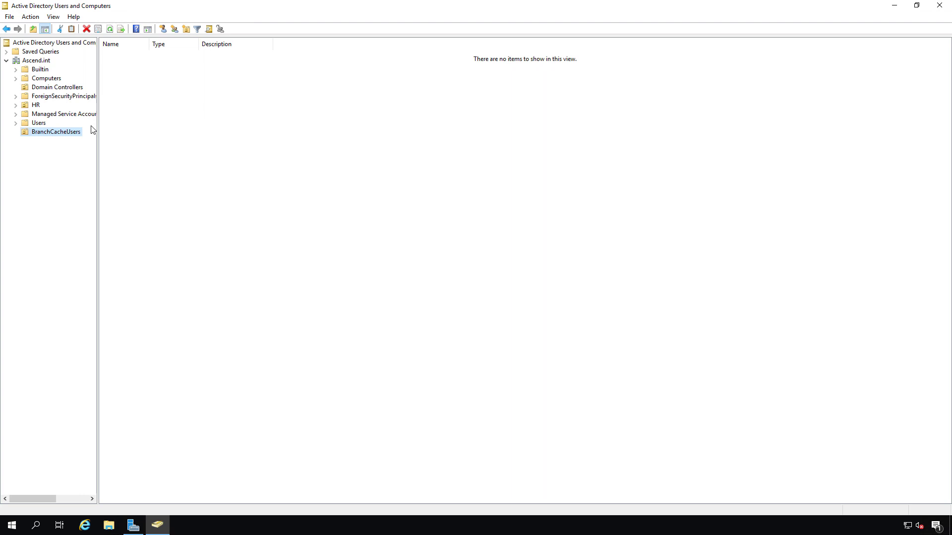
# Drag SERVER01 from Computers into BranchCacheUsers, confirm the move, and verify it there
pyautogui.click(59, 79)
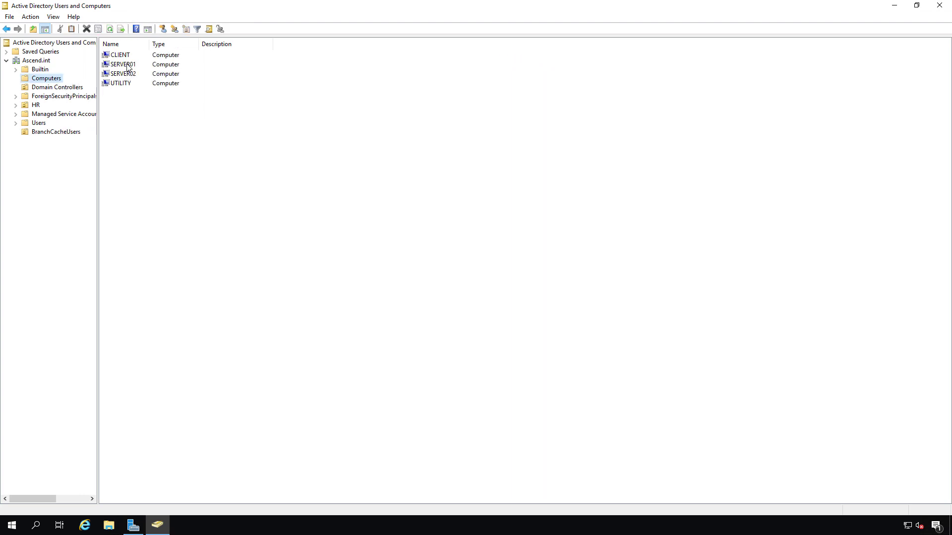
pyautogui.click(127, 67)
pyautogui.moveTo(128, 67); pyautogui.dragTo(55, 134)
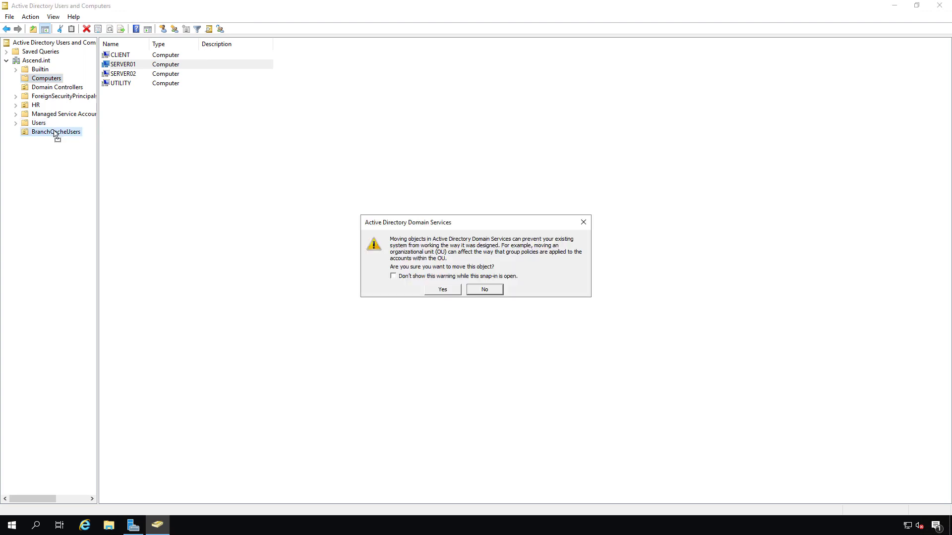
pyautogui.click(443, 290)
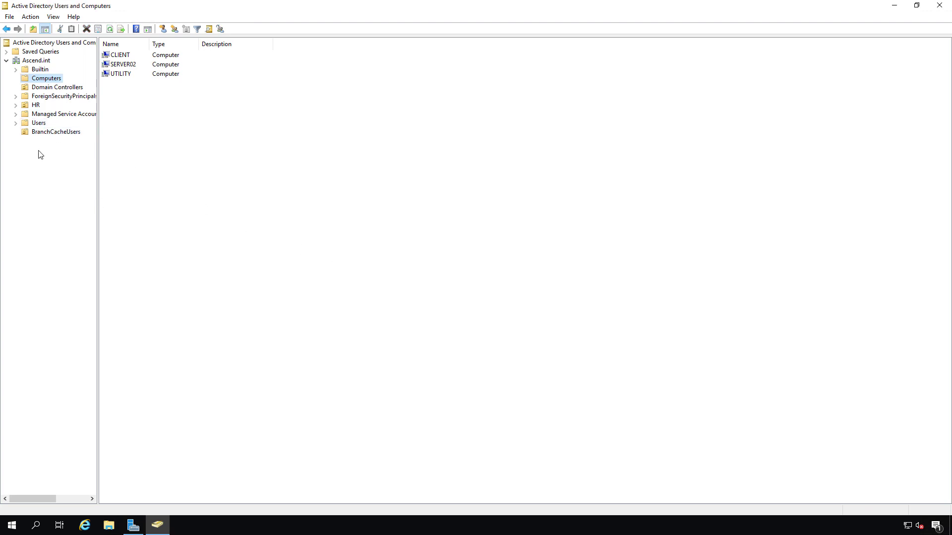
pyautogui.click(47, 133)
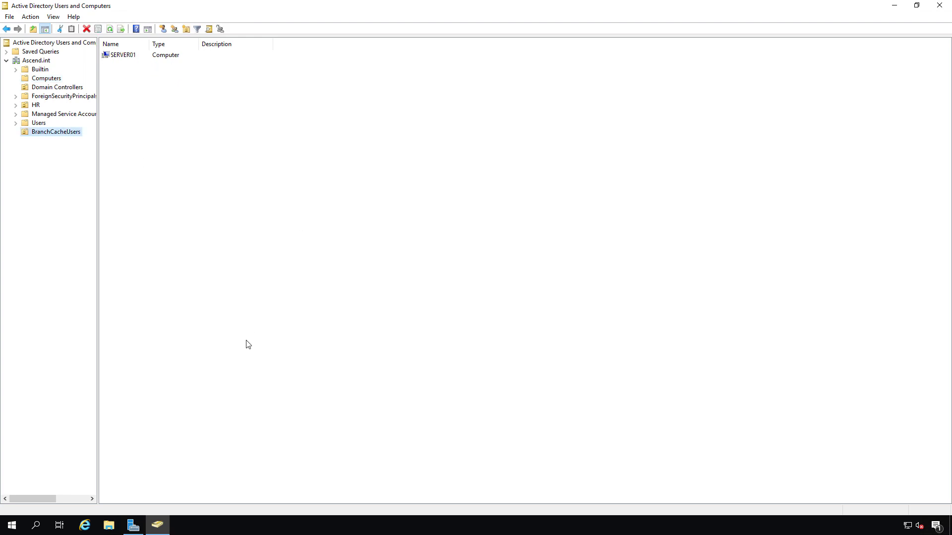
# Open Group Policy Management and create BranchGPO linked to the BranchCacheUsers OU
pyautogui.click(133, 525)
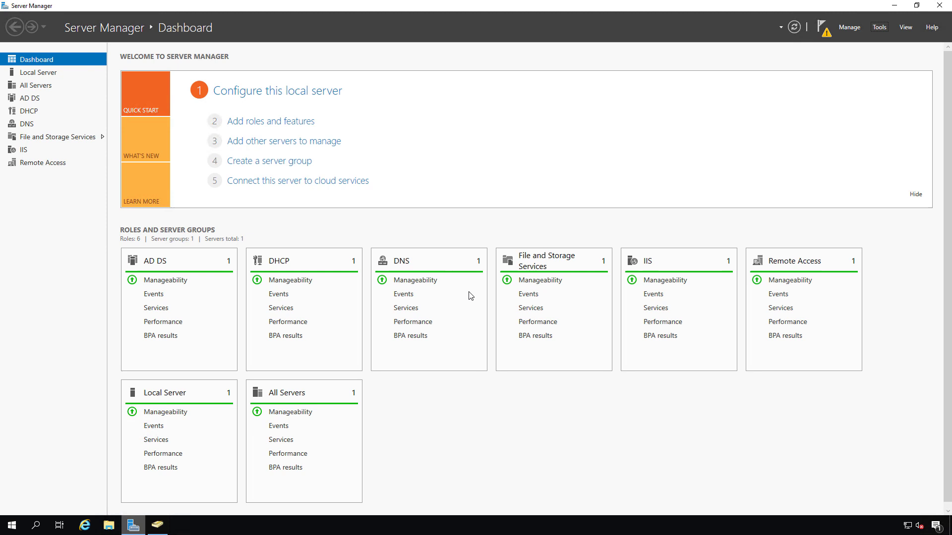
pyautogui.click(880, 28)
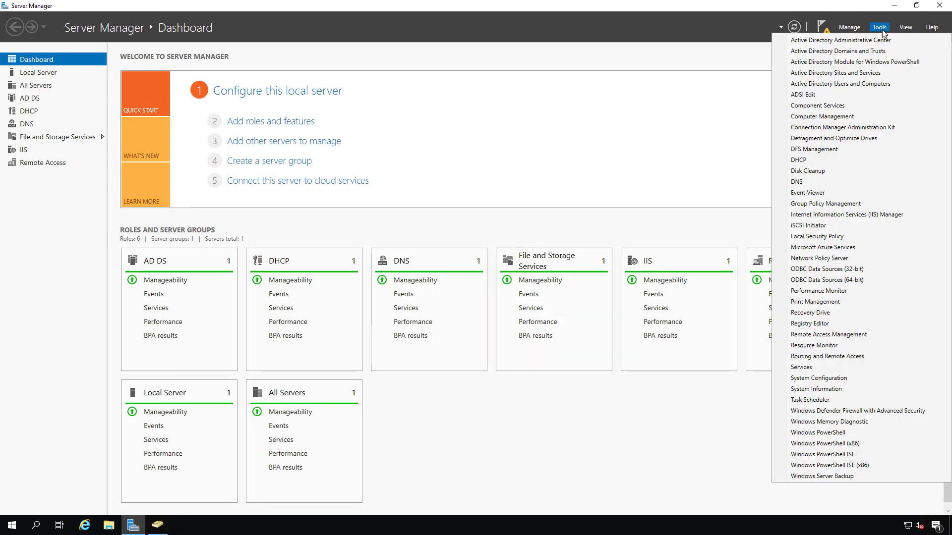
pyautogui.click(839, 203)
pyautogui.click(74, 105)
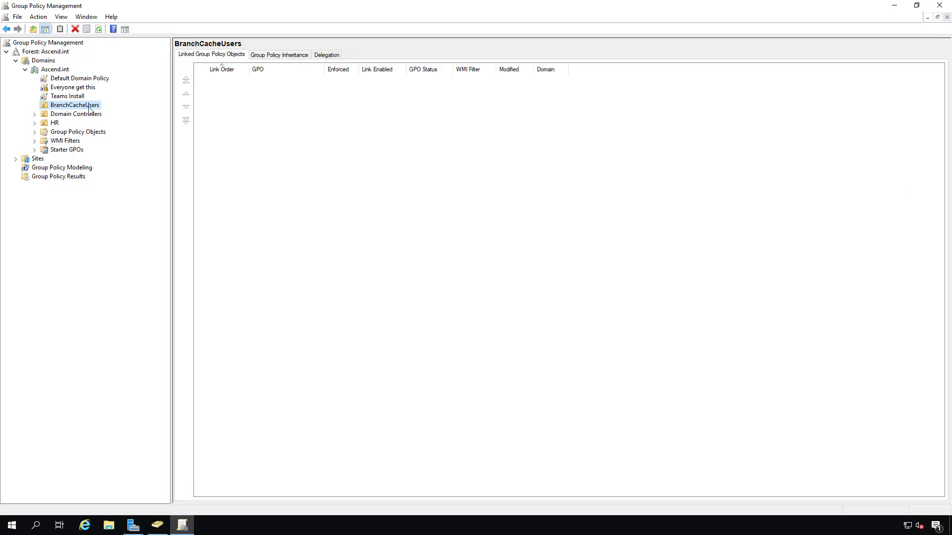
pyautogui.rightClick(89, 110)
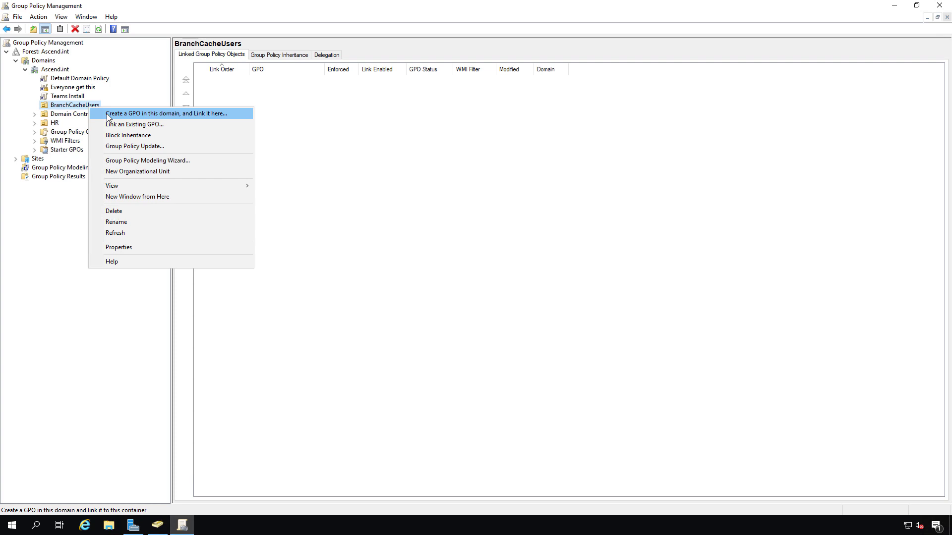
pyautogui.click(108, 114)
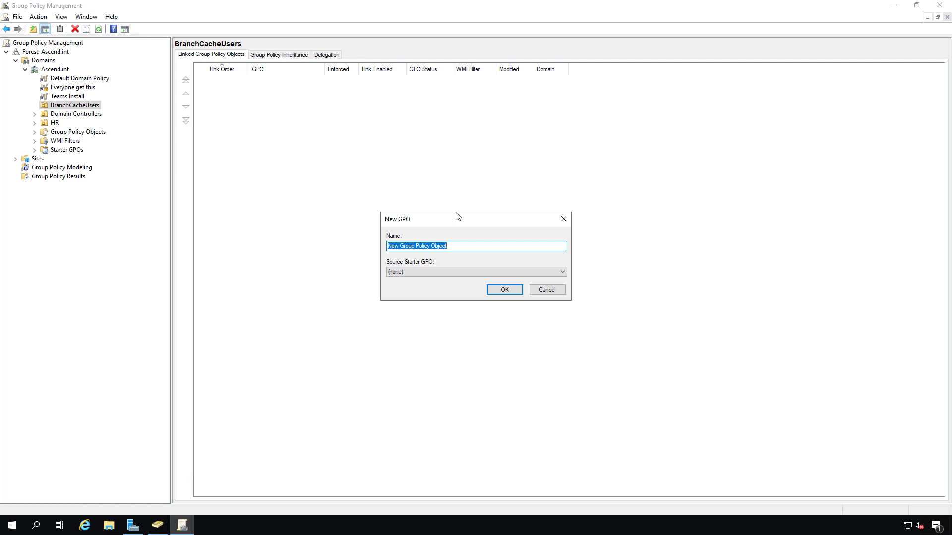
pyautogui.write('BranchGPO')
pyautogui.press('Return')
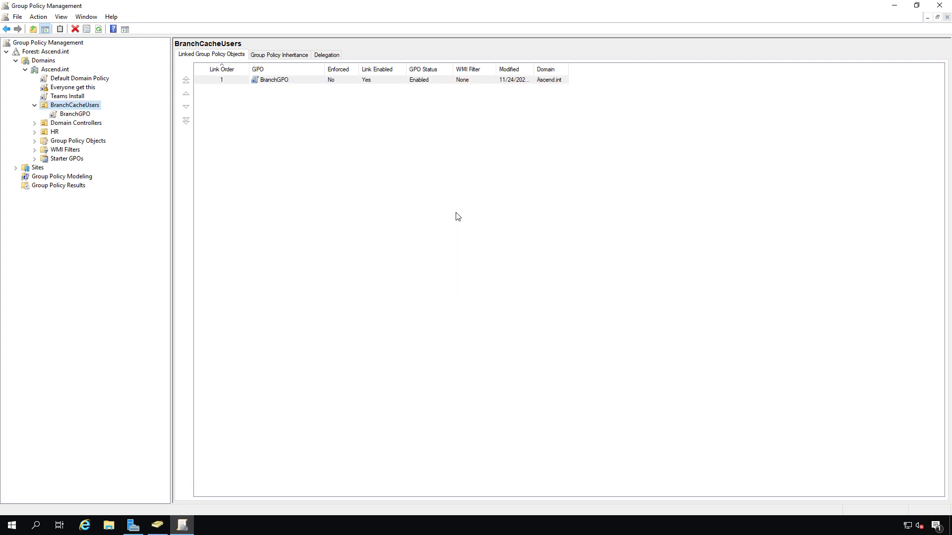
# Edit BranchGPO and navigate to Computer Configuration > Administrative Templates > Network > Lanman Server
pyautogui.rightClick(301, 81)
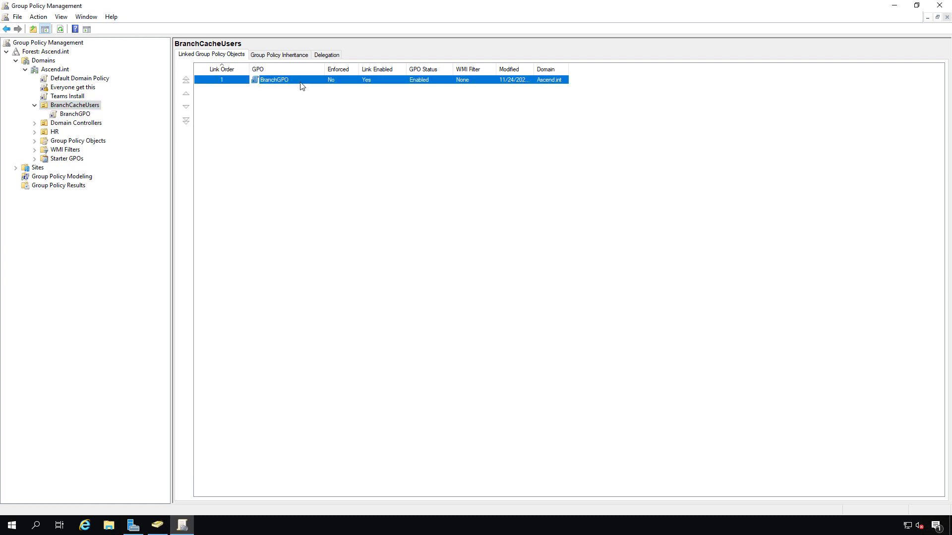
pyautogui.click(317, 88)
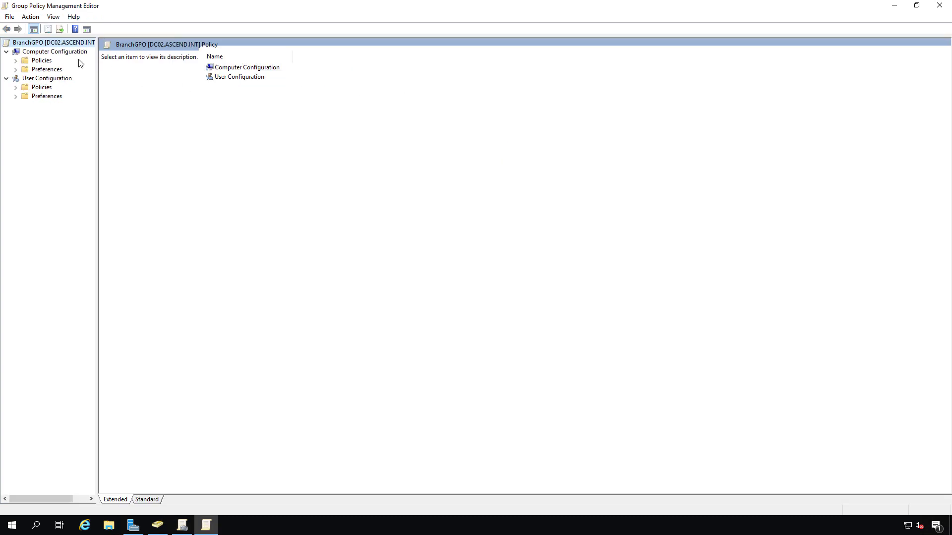
pyautogui.doubleClick(44, 62)
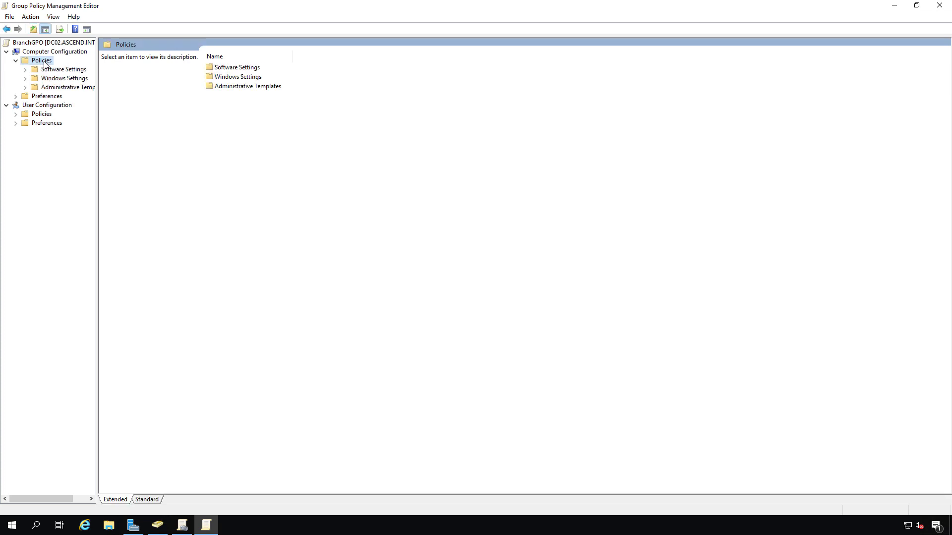
pyautogui.click(59, 88)
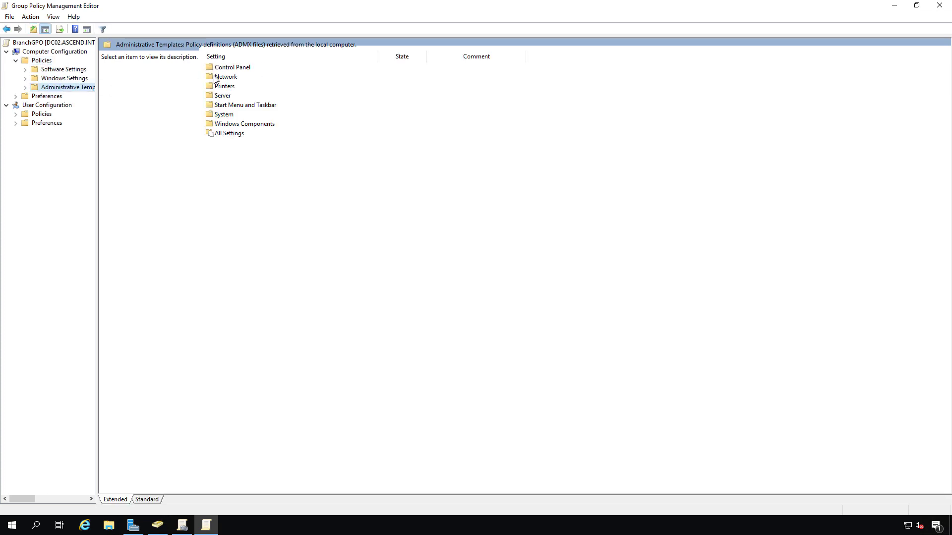
pyautogui.click(221, 78)
pyautogui.doubleClick(221, 78)
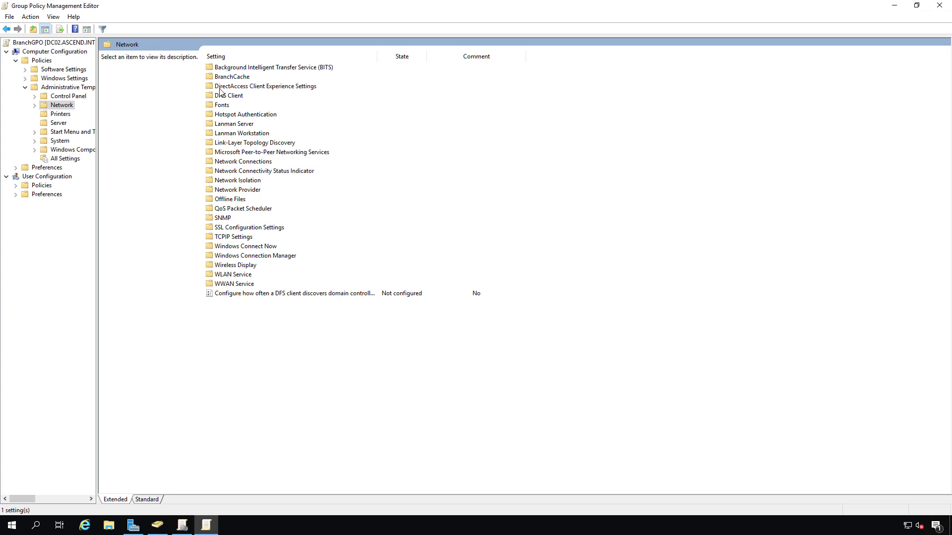
pyautogui.click(230, 125)
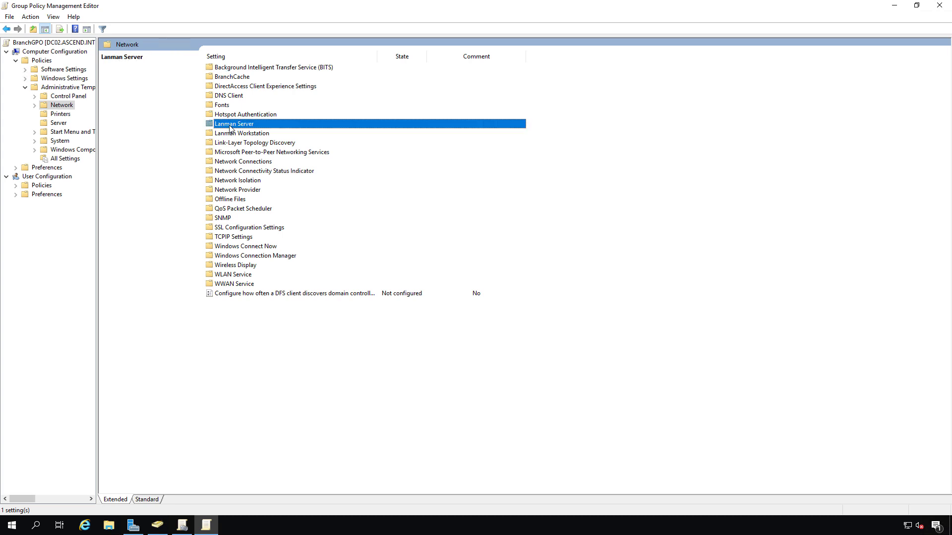
pyautogui.doubleClick(230, 125)
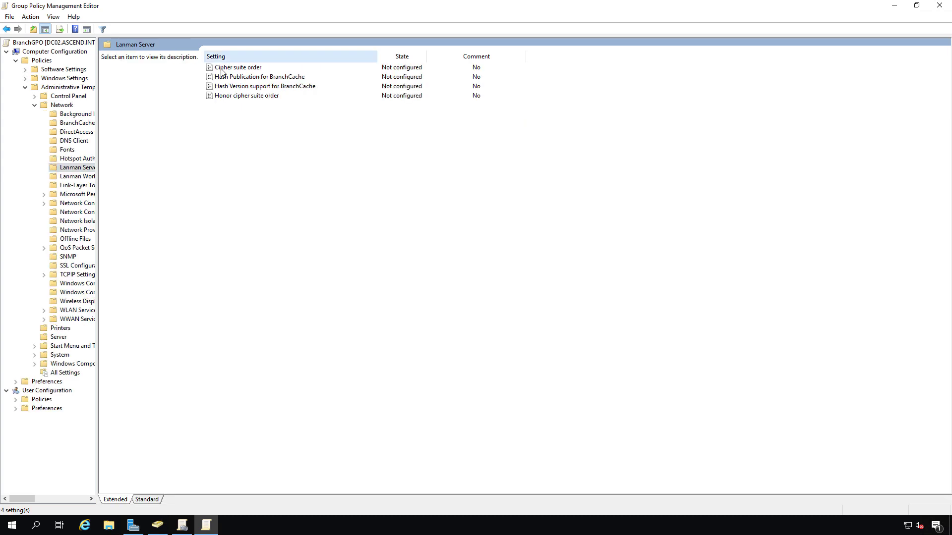
pyautogui.click(243, 78)
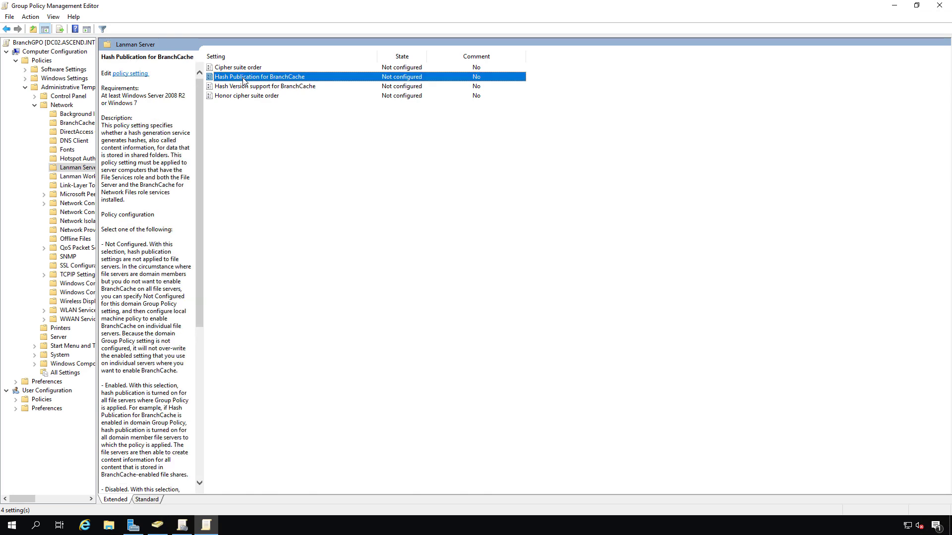
# Set Hash Publication for BranchCache to Enabled for all shared folders and close the editor
pyautogui.doubleClick(243, 79)
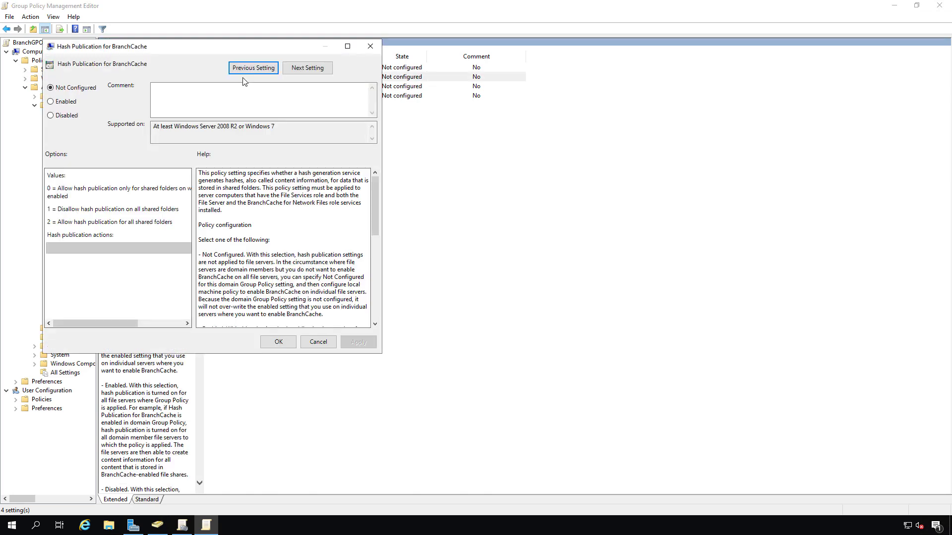
pyautogui.click(69, 101)
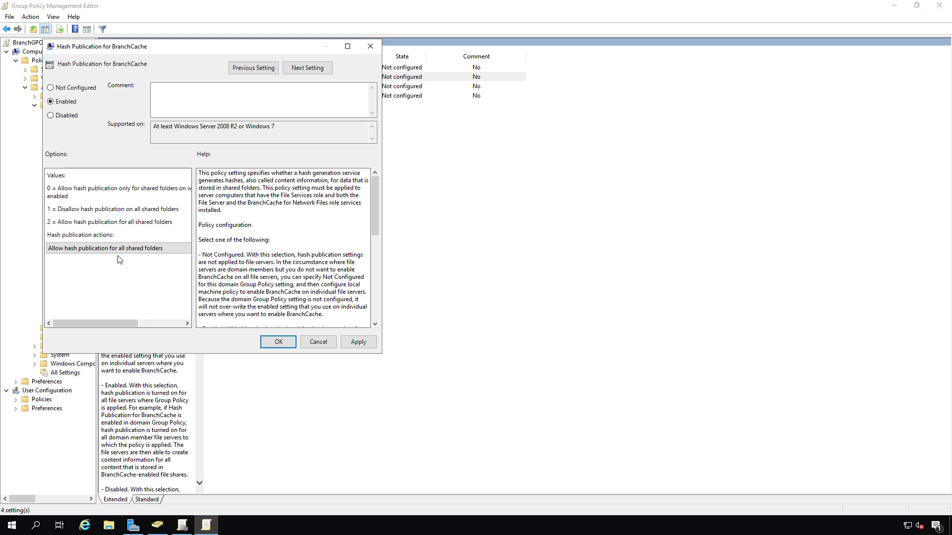
pyautogui.click(277, 343)
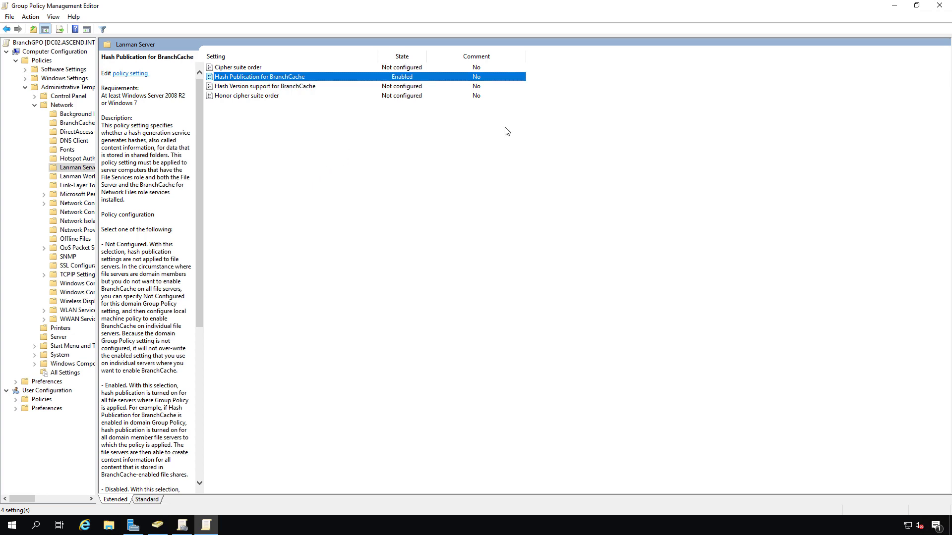
pyautogui.click(940, 7)
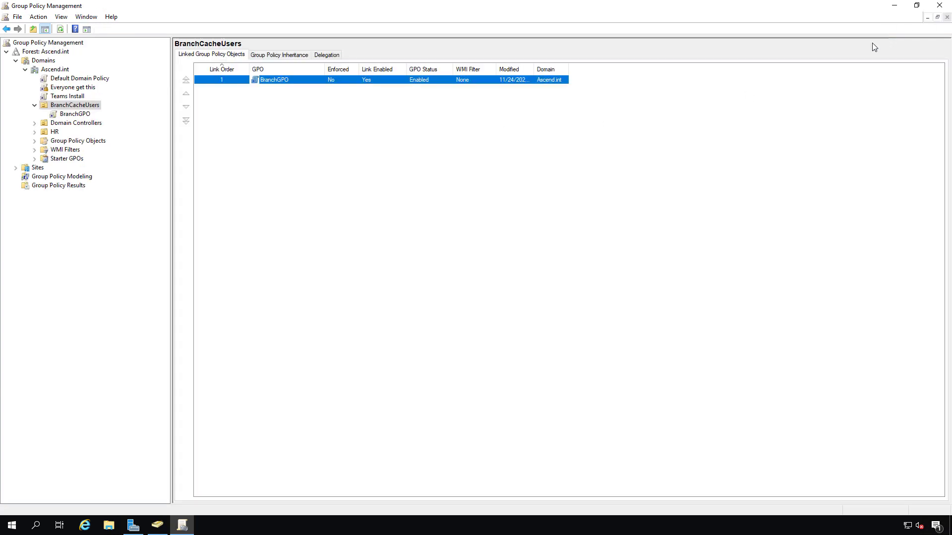
# Close Group Policy Management and browse File Explorer to Local Disk (C:)
pyautogui.click(939, 6)
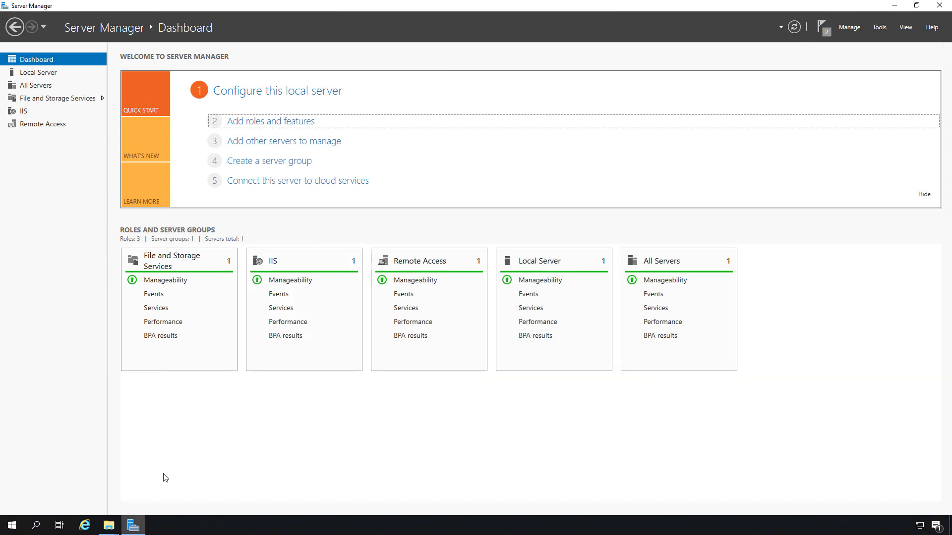
pyautogui.click(109, 526)
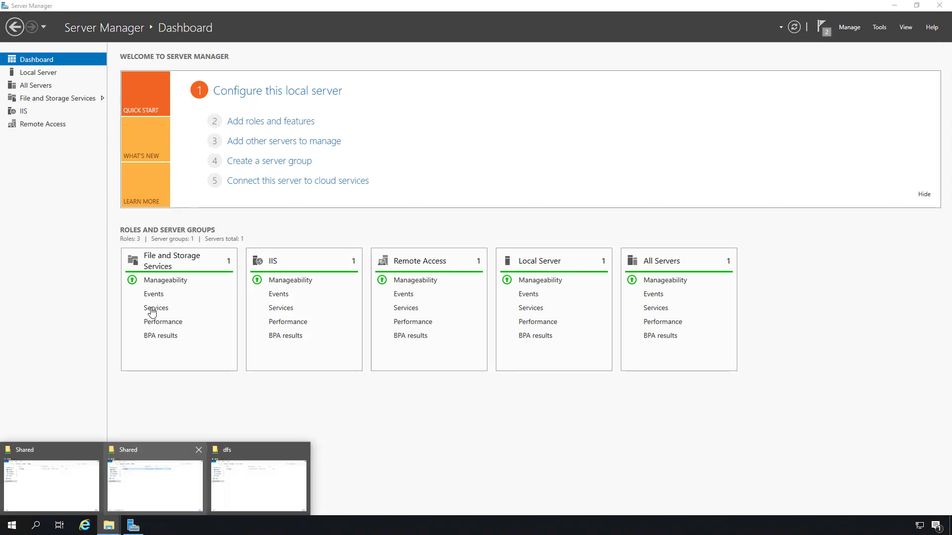
pyautogui.click(53, 476)
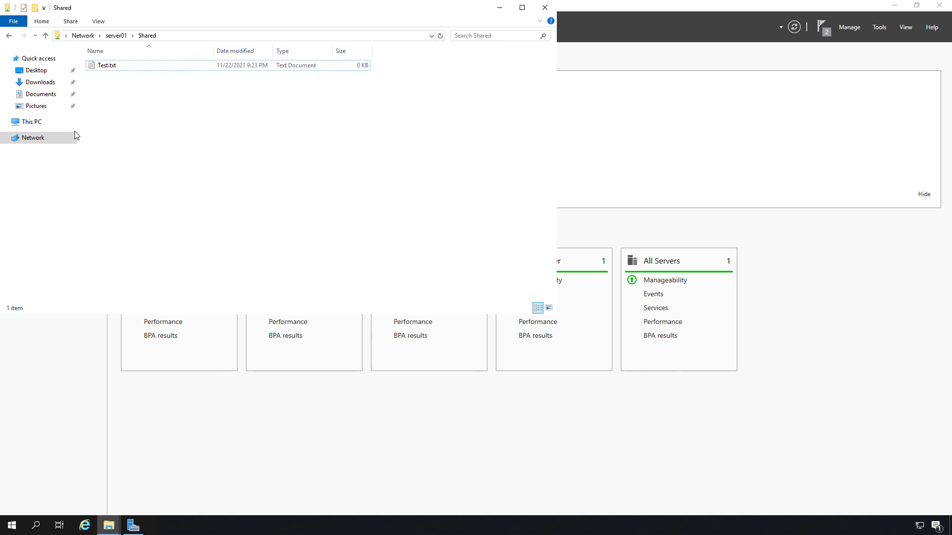
pyautogui.click(30, 123)
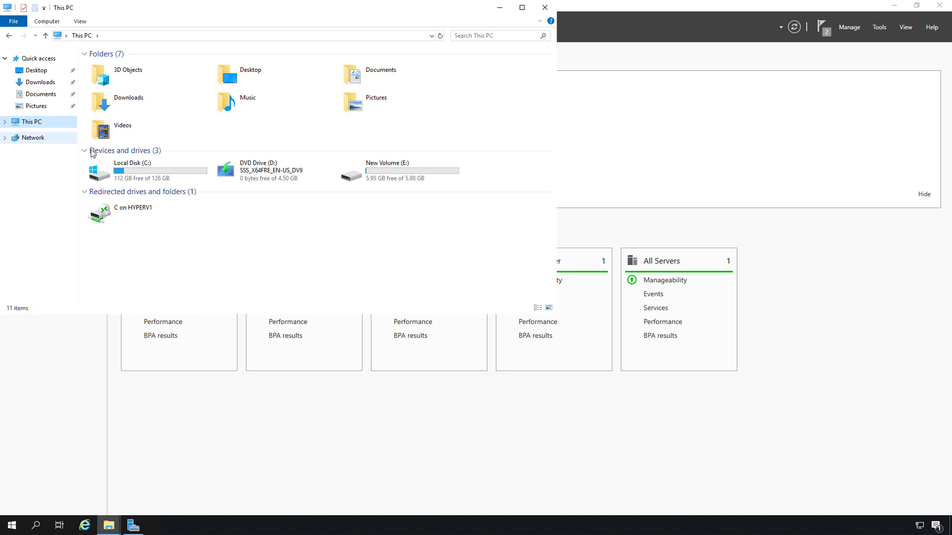
pyautogui.doubleClick(142, 175)
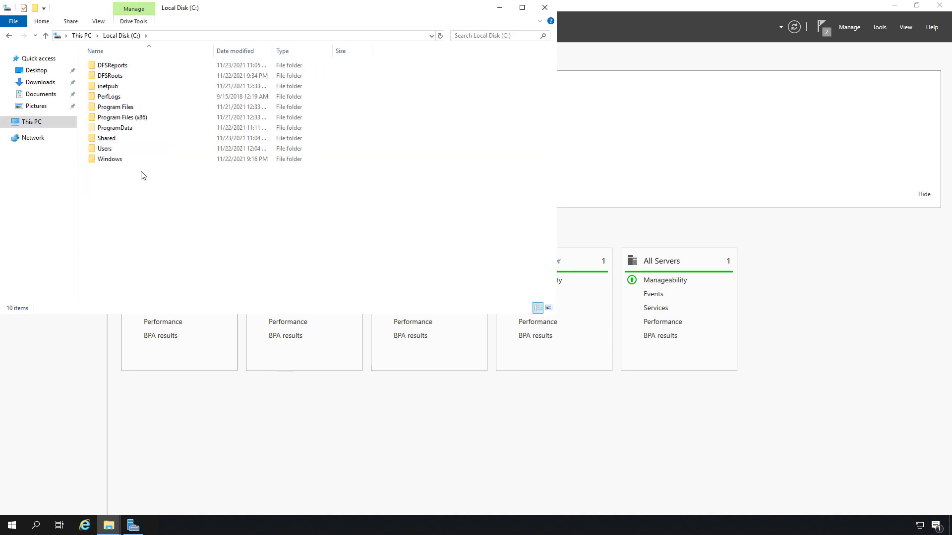
# Open the Sharing tab in the C:\Shared folder's properties
pyautogui.click(105, 139)
pyautogui.rightClick(102, 140)
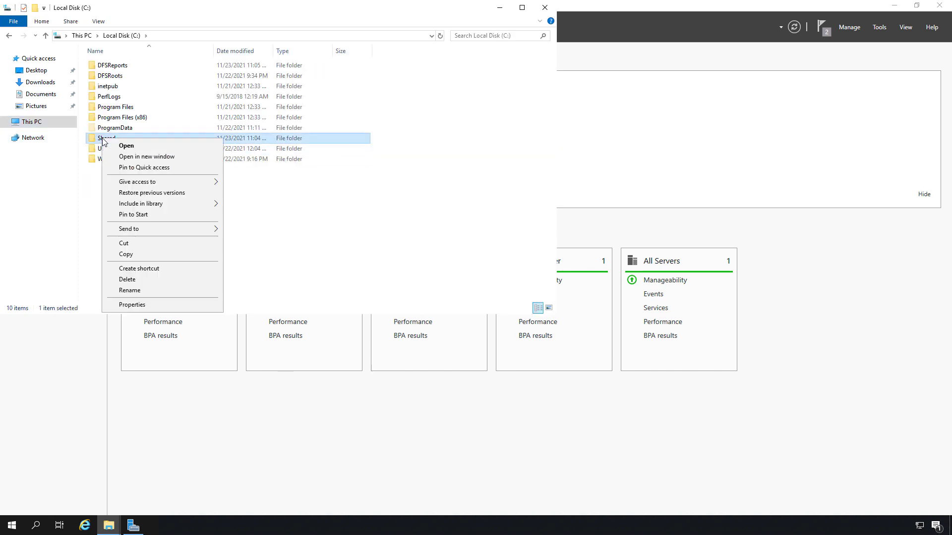
pyautogui.click(132, 304)
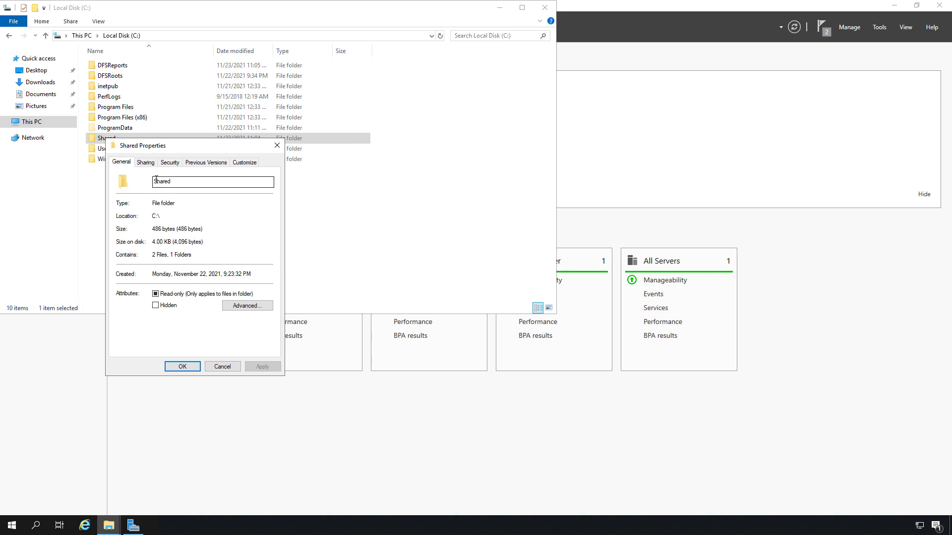
pyautogui.click(147, 164)
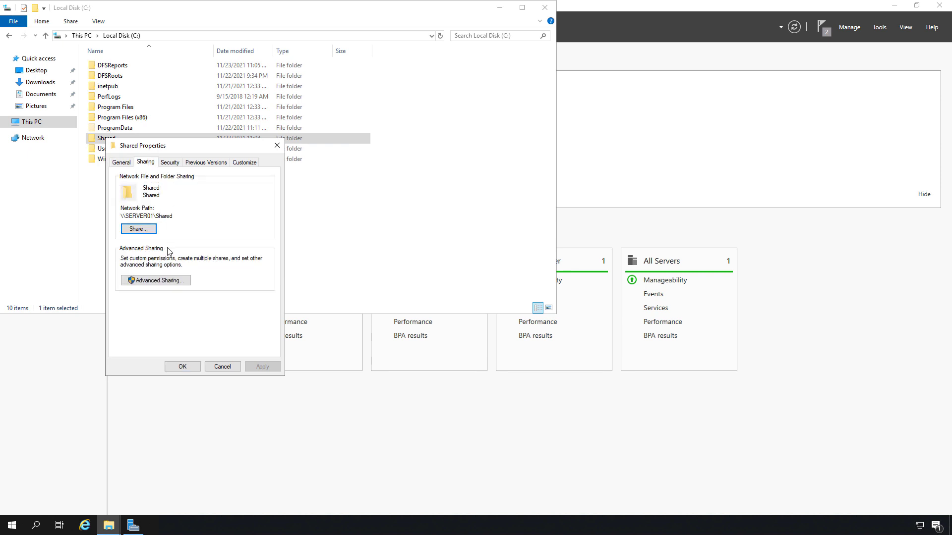
# Add Domain Users to the share permissions under Advanced Sharing
pyautogui.click(158, 281)
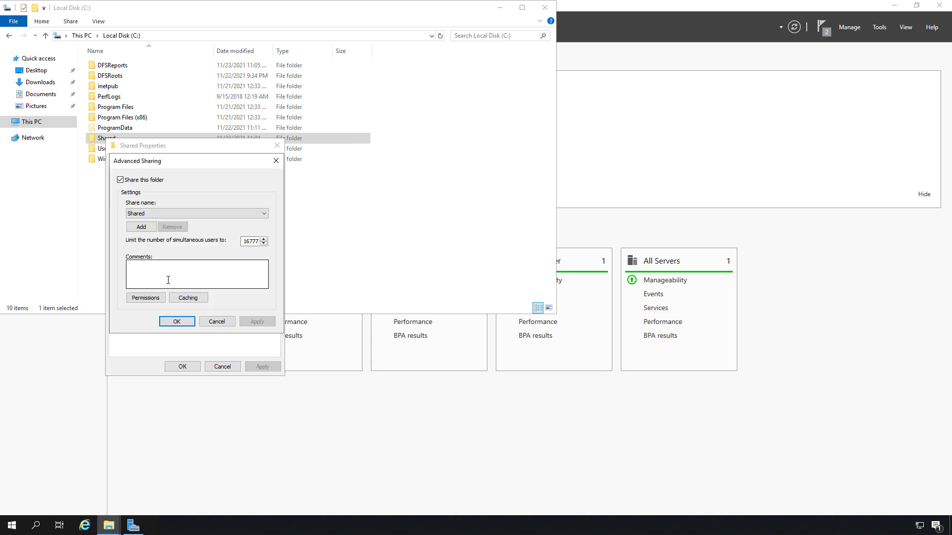
pyautogui.click(150, 300)
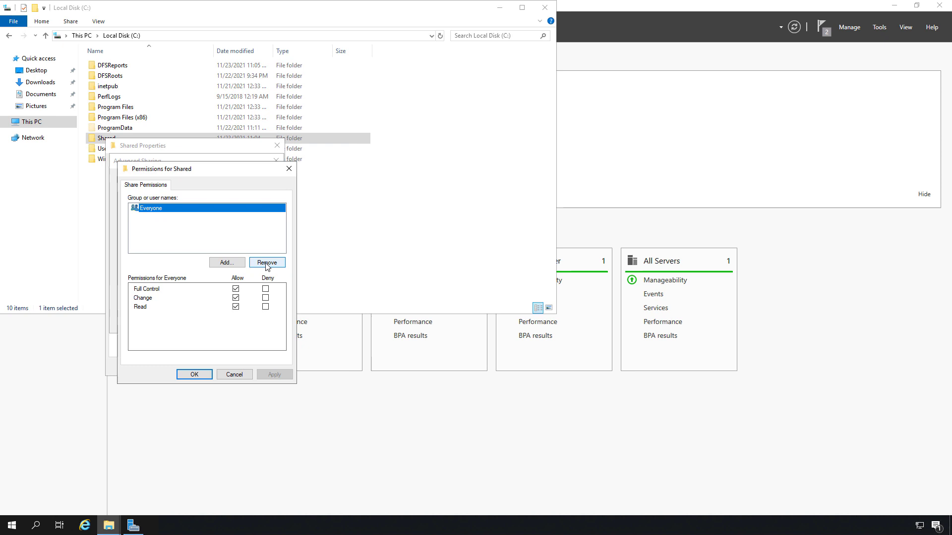
pyautogui.click(227, 263)
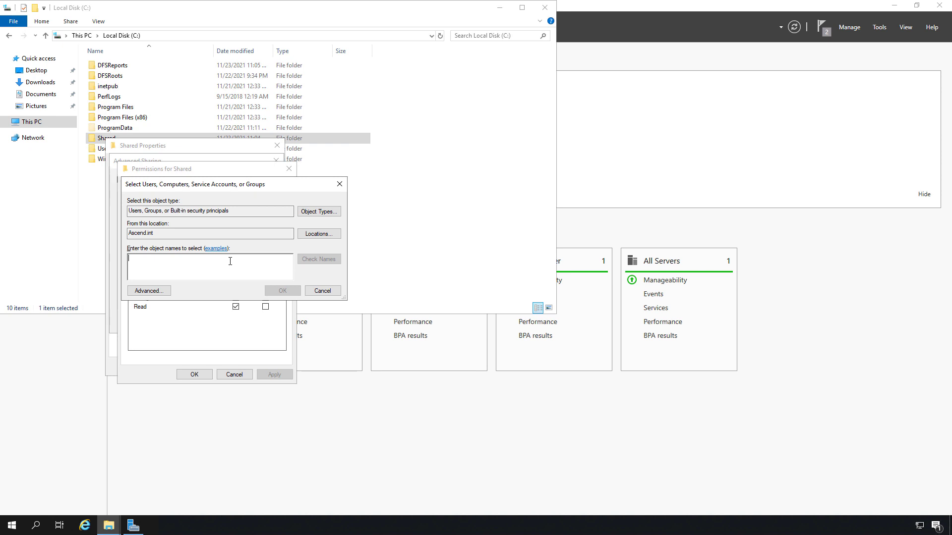
pyautogui.write('domain users')
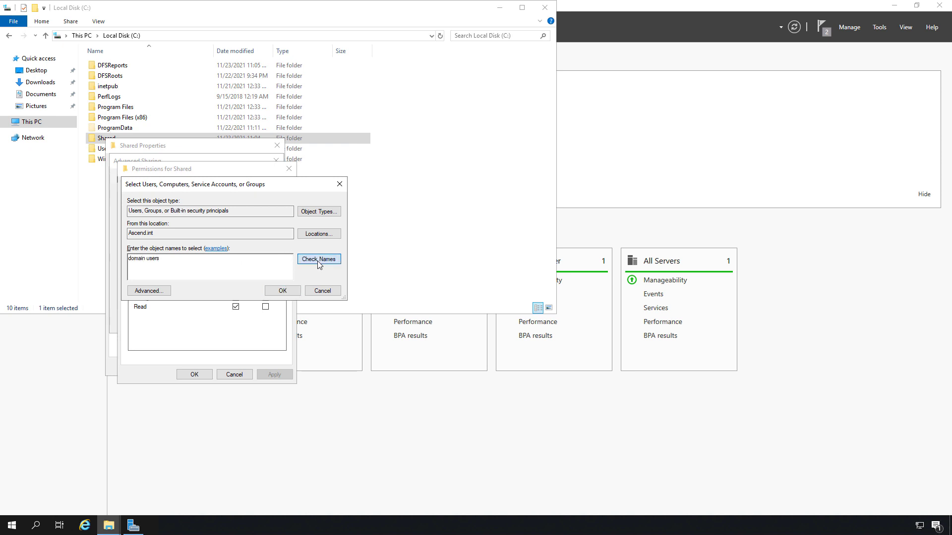
pyautogui.click(318, 259)
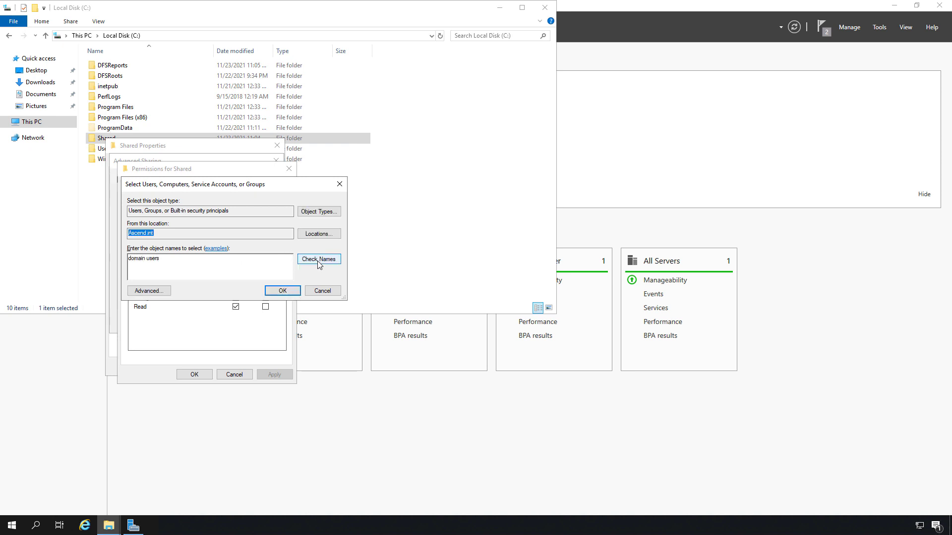
pyautogui.click(282, 291)
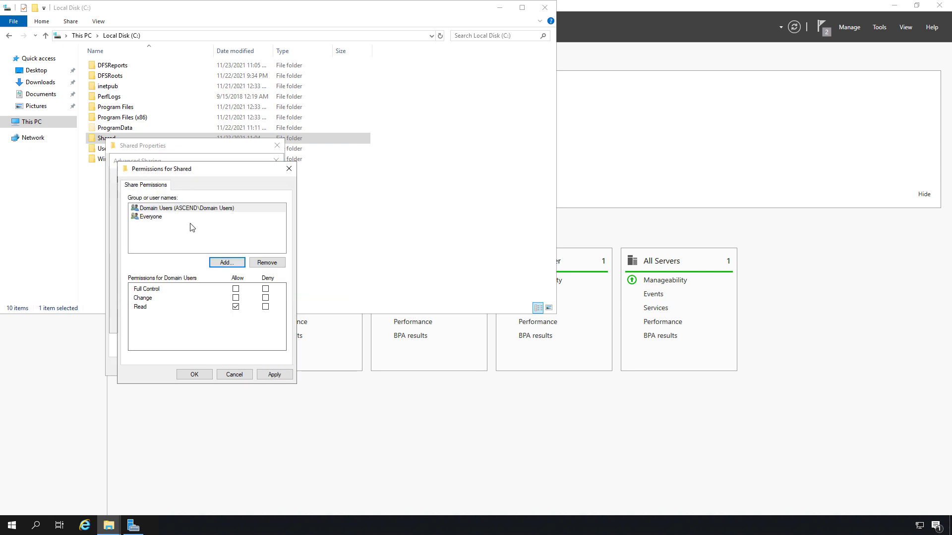
# Remove Everyone, allow Domain Users Full Control, and save the share settings
pyautogui.click(151, 217)
pyautogui.click(265, 262)
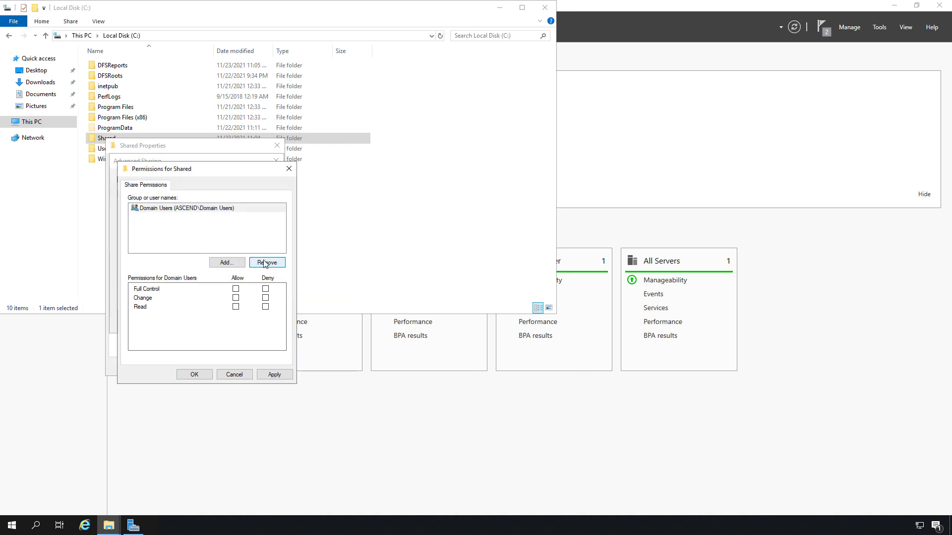
pyautogui.click(236, 289)
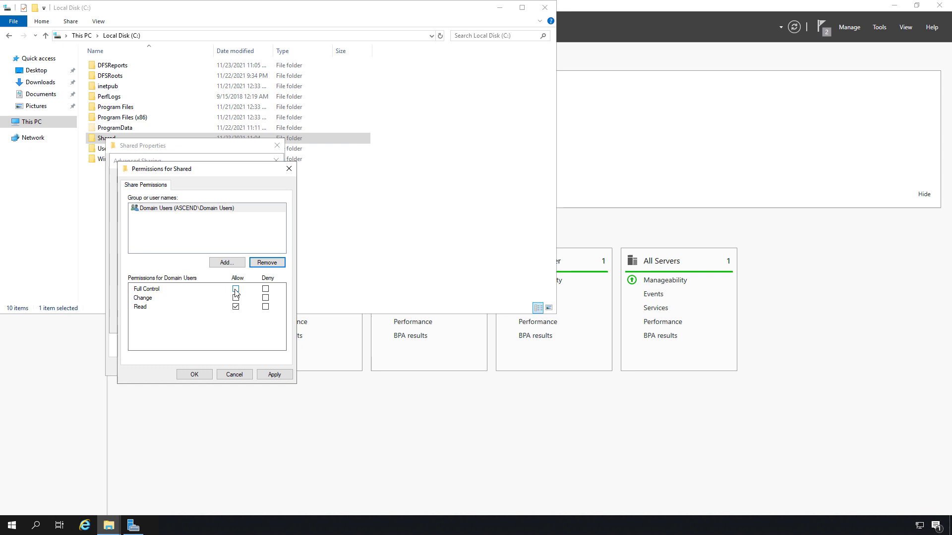
pyautogui.click(195, 374)
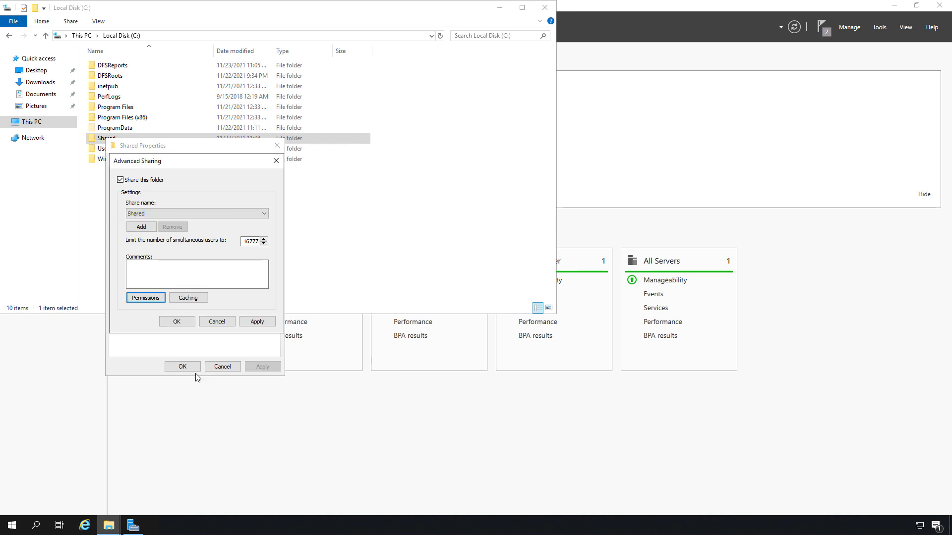
pyautogui.click(177, 321)
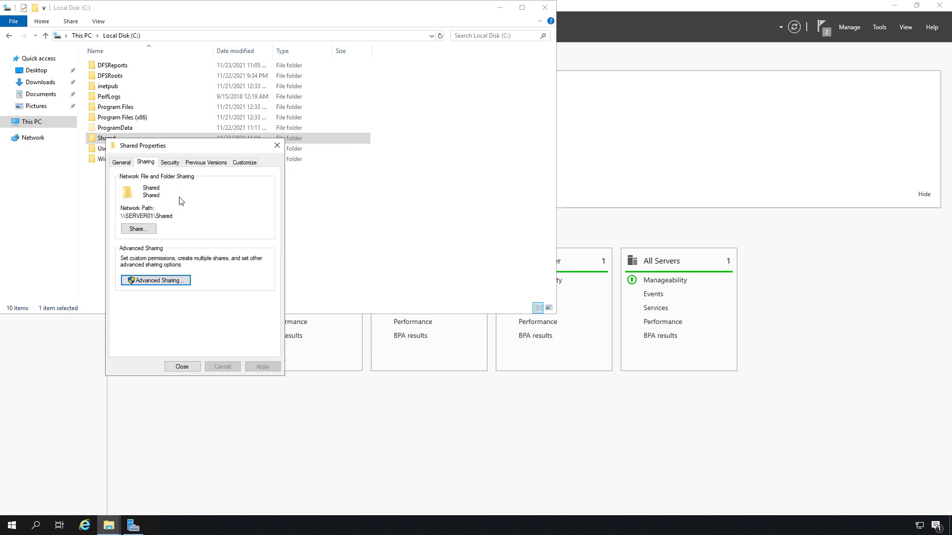
# Review the Users entry in C:\Shared's security permissions, then open Advanced security settings
pyautogui.click(177, 163)
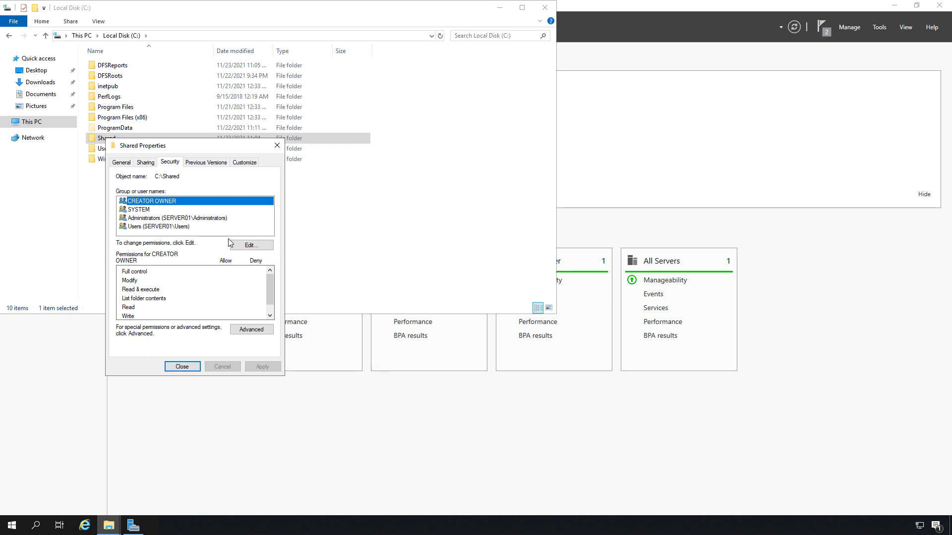
pyautogui.click(245, 247)
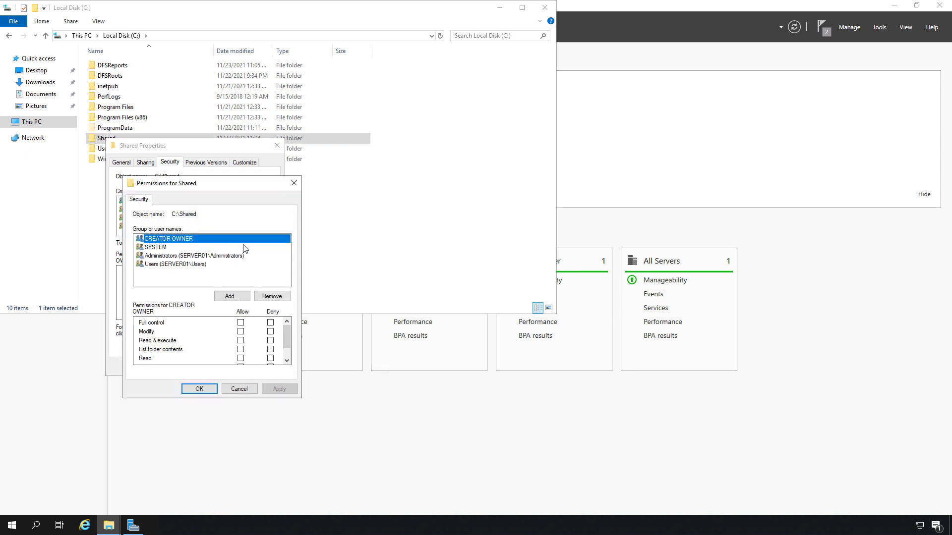
pyautogui.click(171, 264)
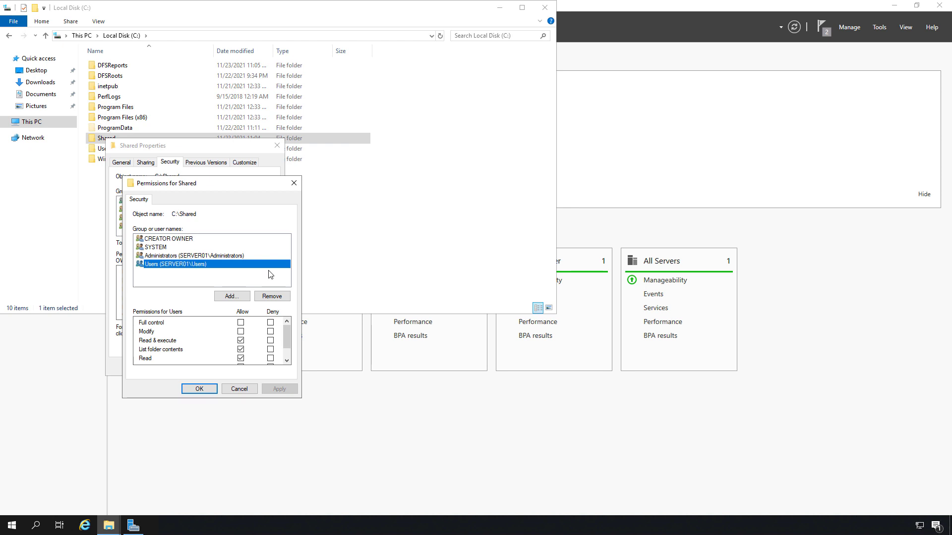
pyautogui.click(200, 390)
pyautogui.click(248, 329)
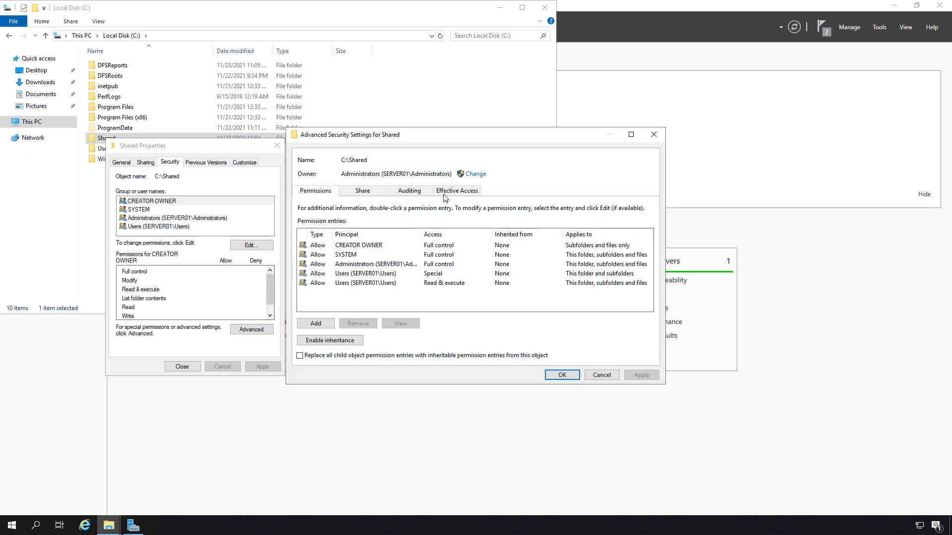
# Review the Shared folder's effective access, then close Advanced Security Settings and Shared Properties
pyautogui.click(449, 195)
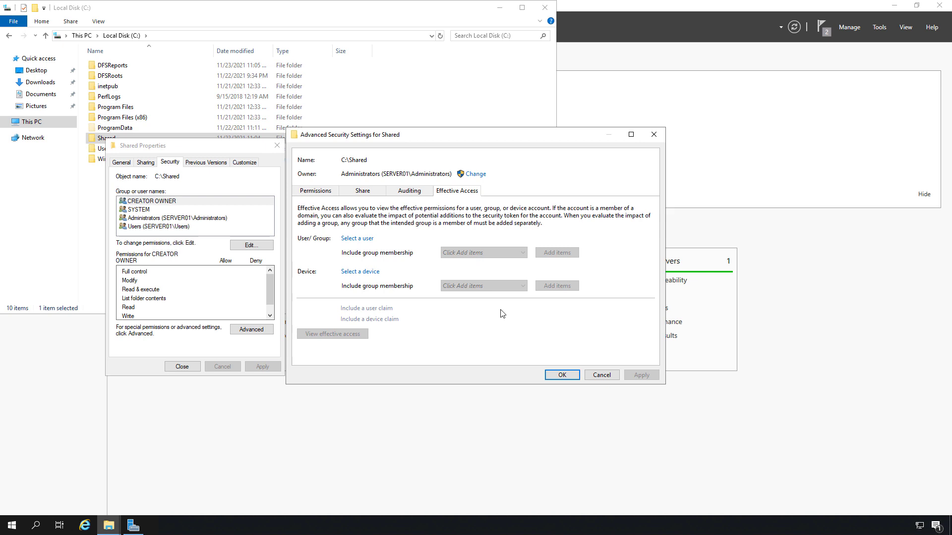
pyautogui.click(550, 375)
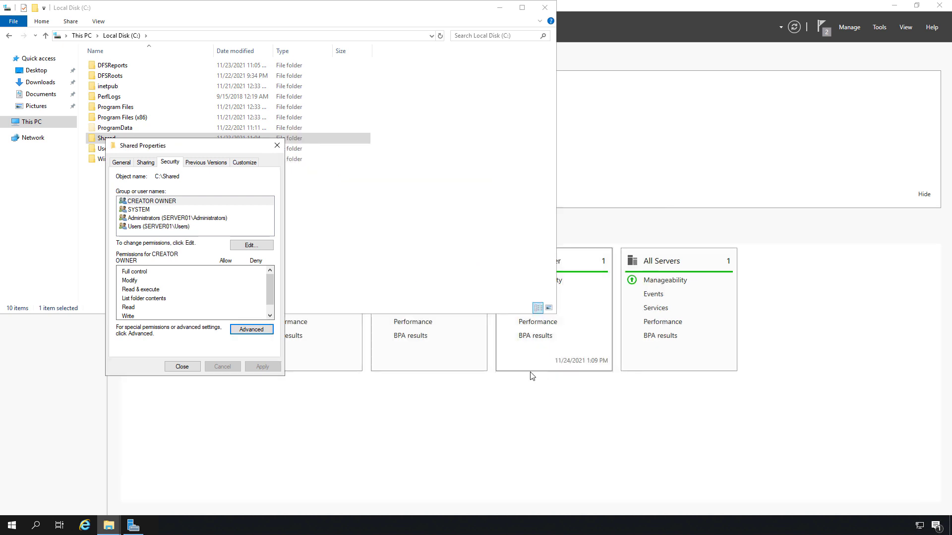
pyautogui.click(182, 366)
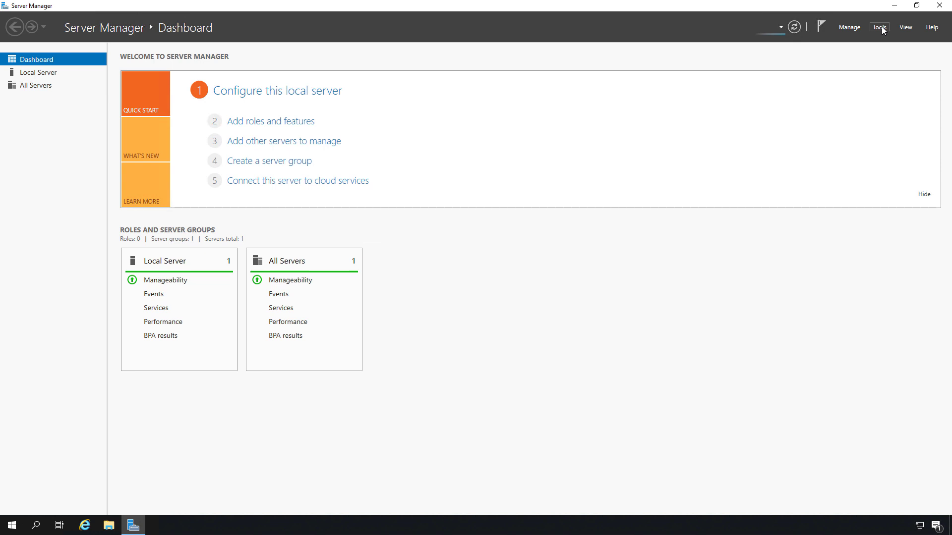
# Launch Computer Management from Server Manager's Tools menu
pyautogui.click(880, 27)
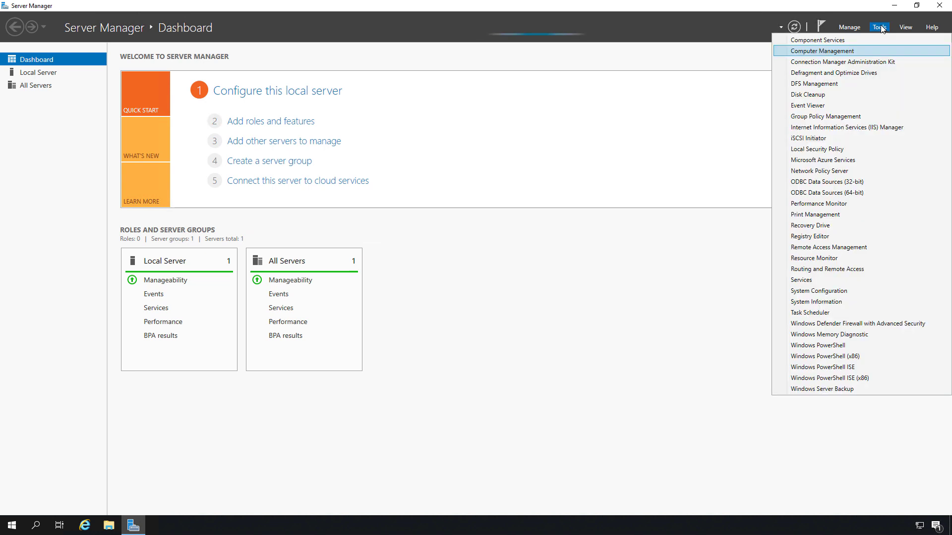
pyautogui.click(821, 50)
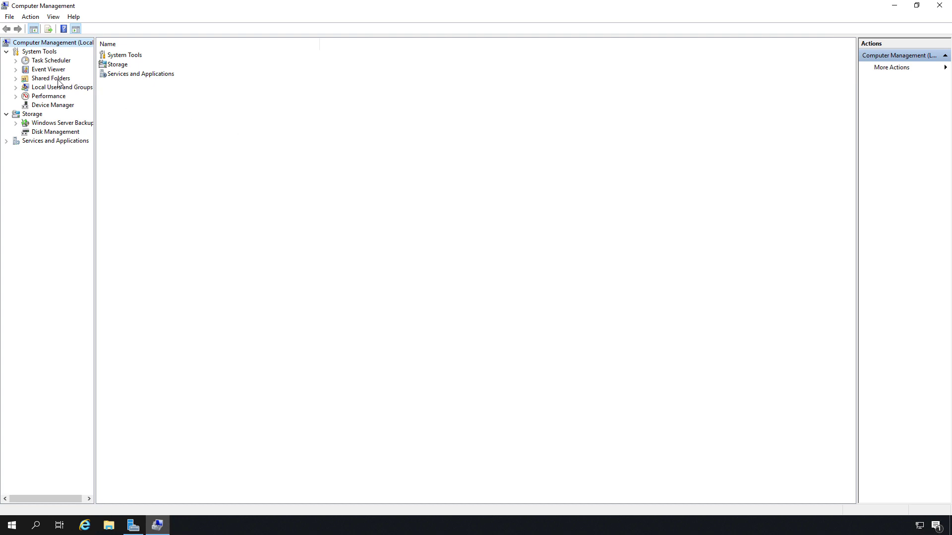
# Tick Enable BranchCache in the Shared share's Offline Settings under Shared Folders > Shares and save
pyautogui.click(57, 80)
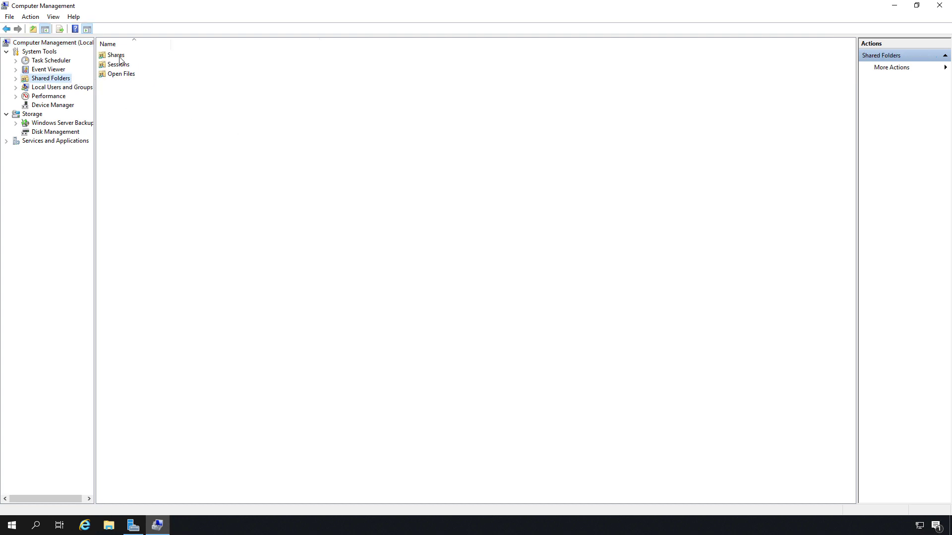
pyautogui.doubleClick(117, 56)
pyautogui.click(116, 93)
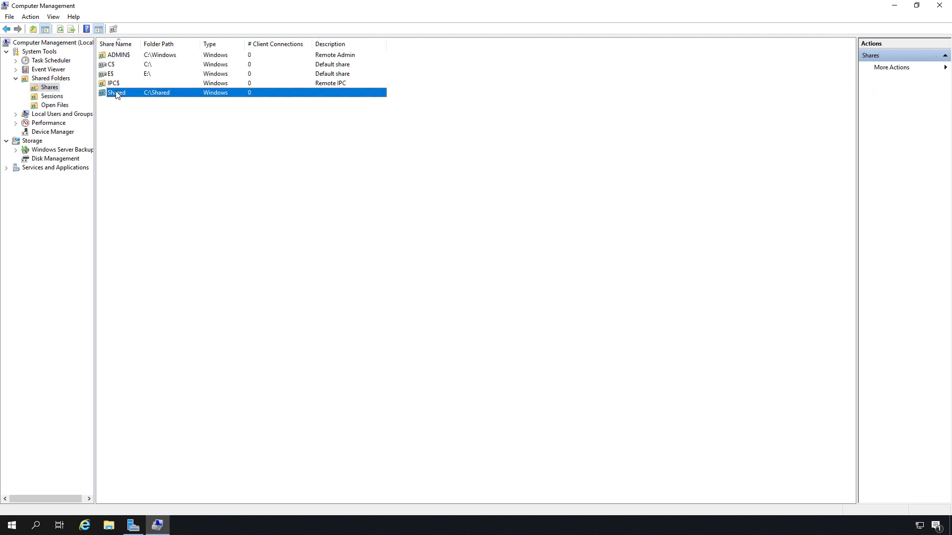
pyautogui.rightClick(115, 92)
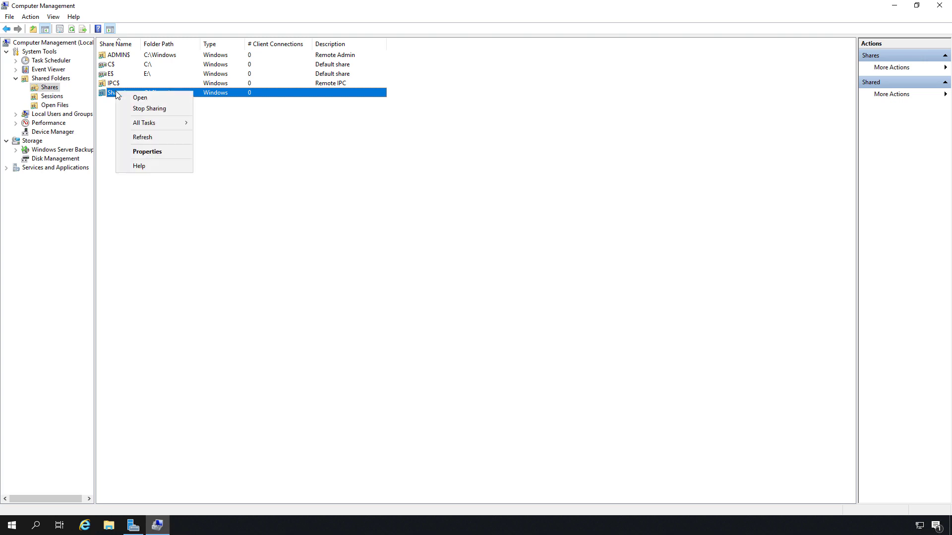
pyautogui.click(147, 151)
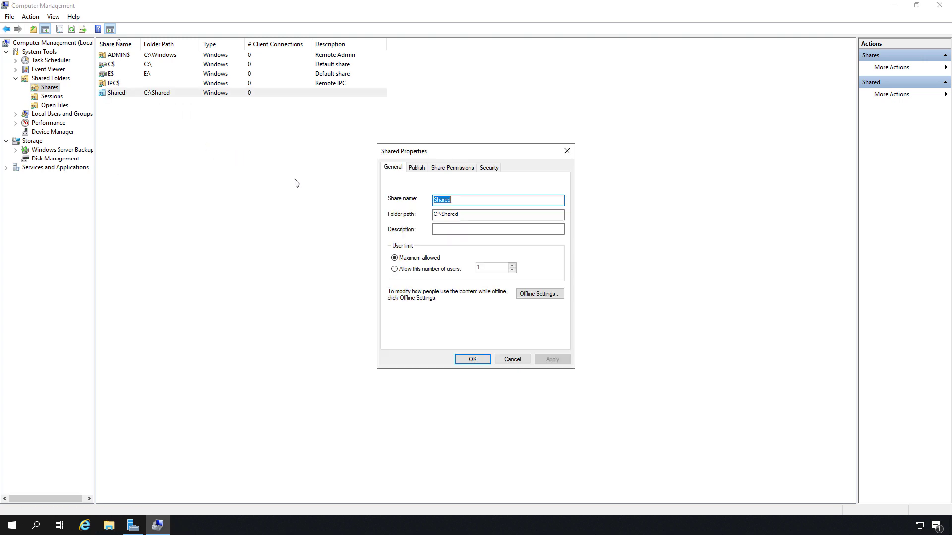
pyautogui.click(536, 294)
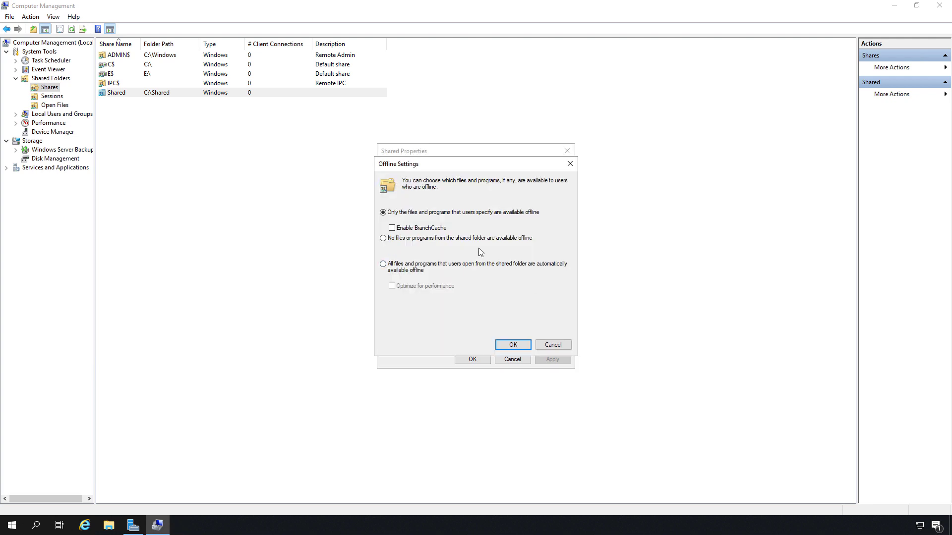
pyautogui.click(410, 229)
pyautogui.click(510, 345)
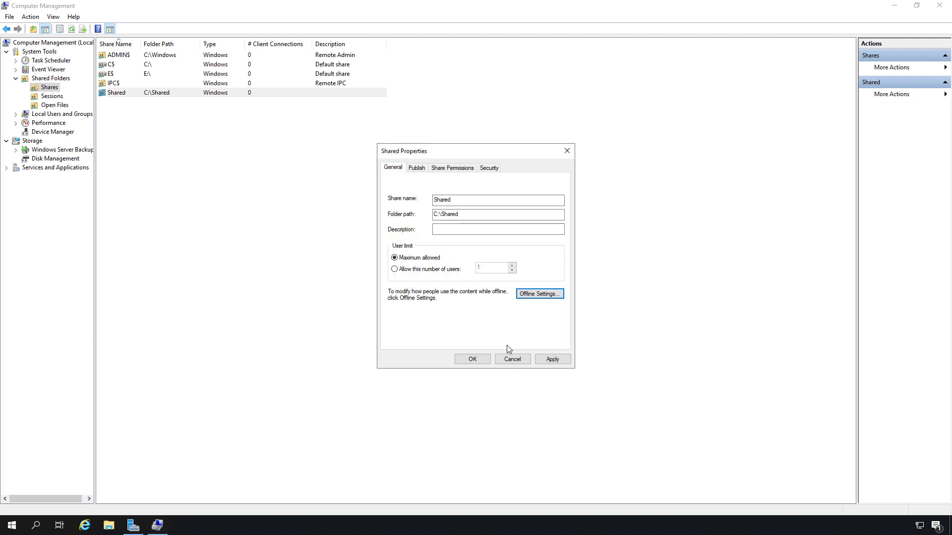
pyautogui.click(478, 359)
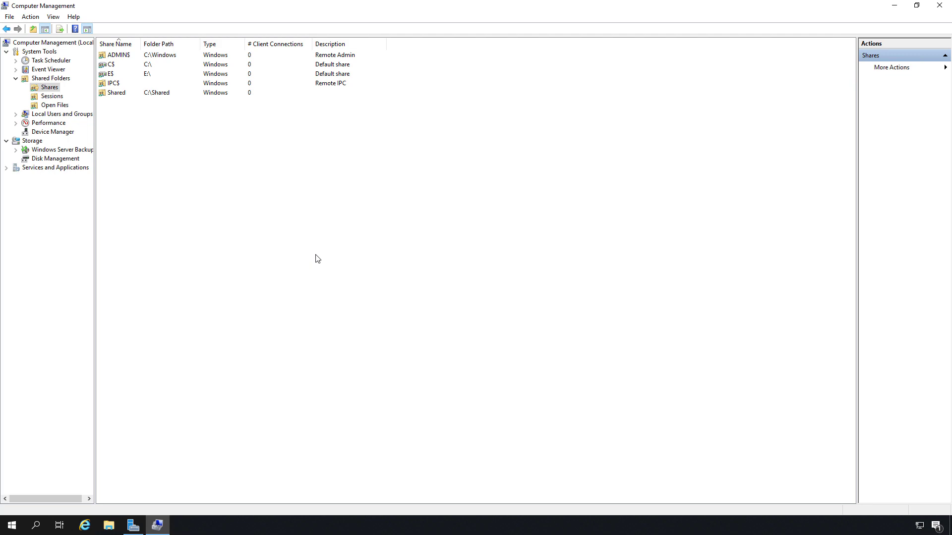
# Close Computer Management, open Group Policy Management, and edit BranchGPO in a maximized editor
pyautogui.hotkey('alt', 'F4')
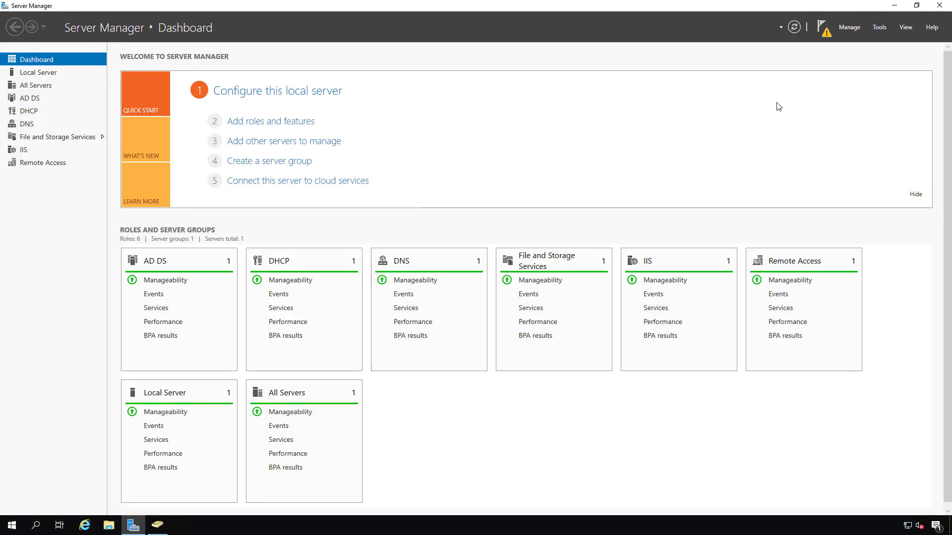
pyautogui.click(880, 28)
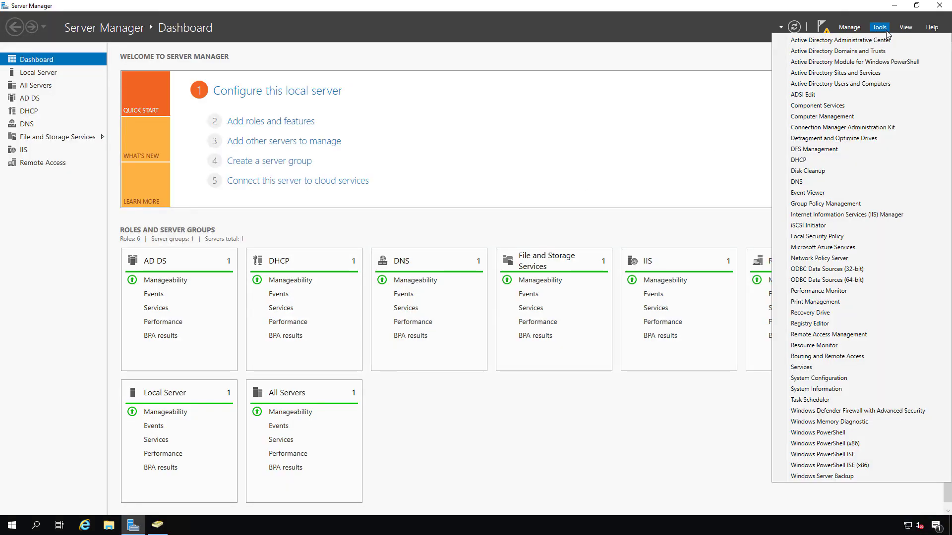
pyautogui.click(843, 203)
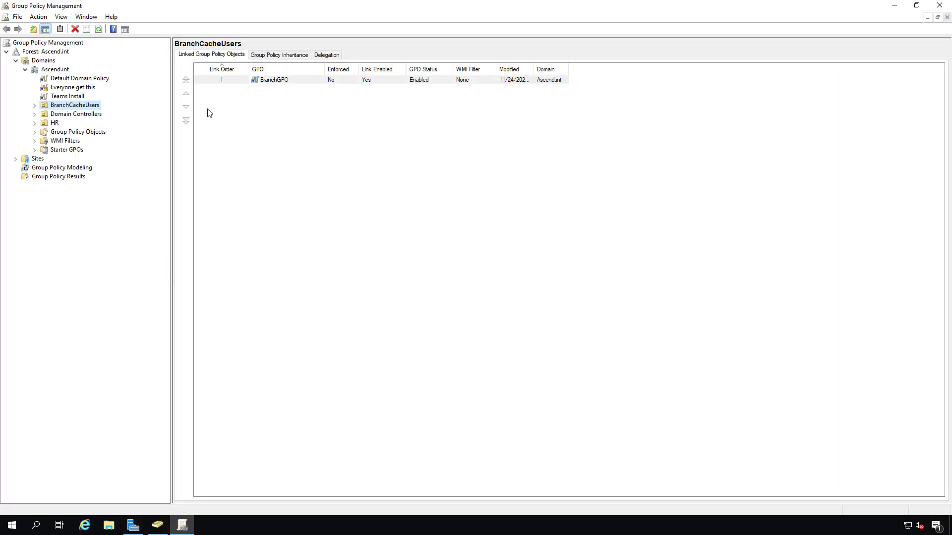
pyautogui.rightClick(241, 84)
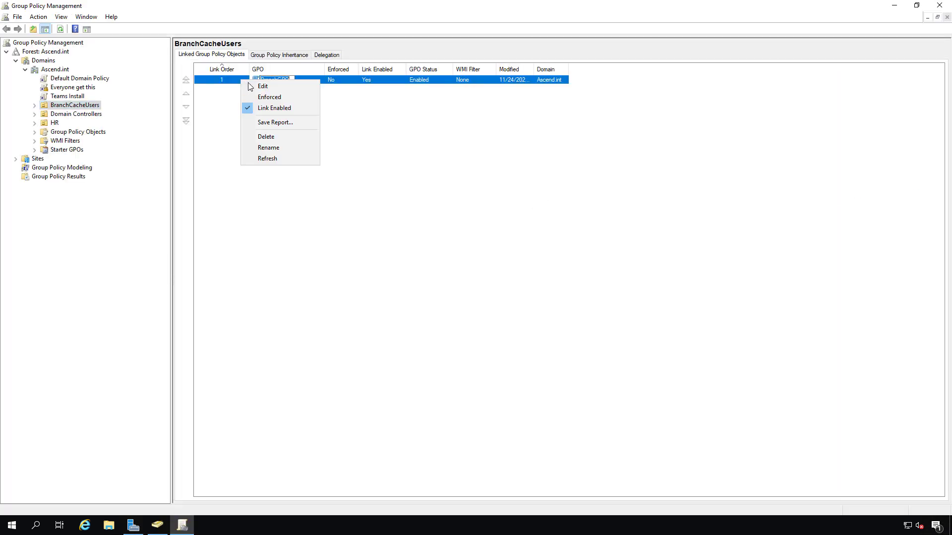
pyautogui.press('m')
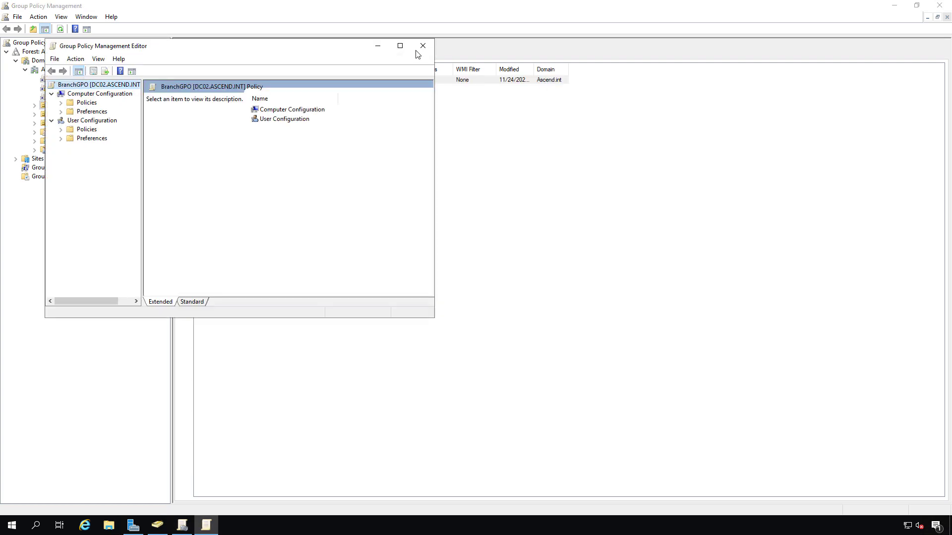
pyautogui.click(399, 45)
# Browse to Administrative Templates > Network > BranchCache and read the Distributed and Hosted Cache mode descriptions
pyautogui.doubleClick(42, 60)
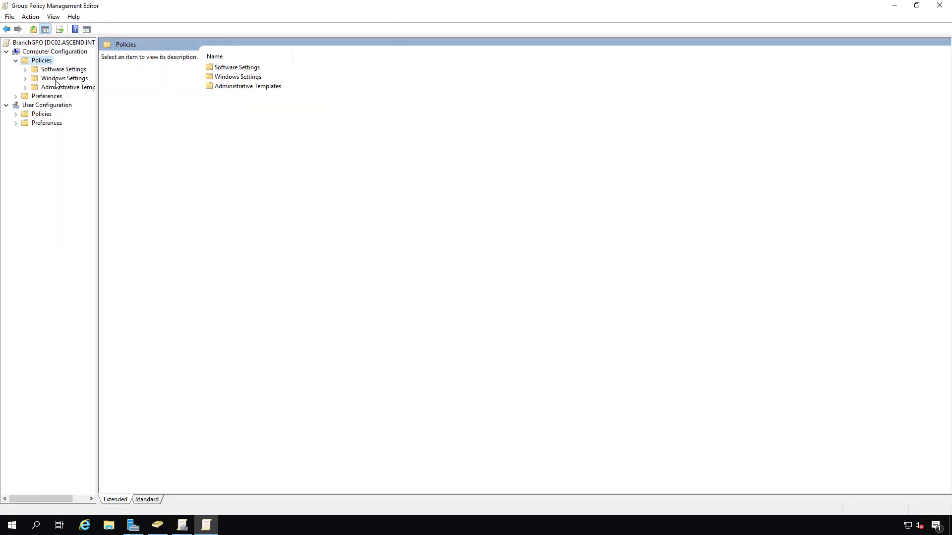
pyautogui.doubleClick(56, 90)
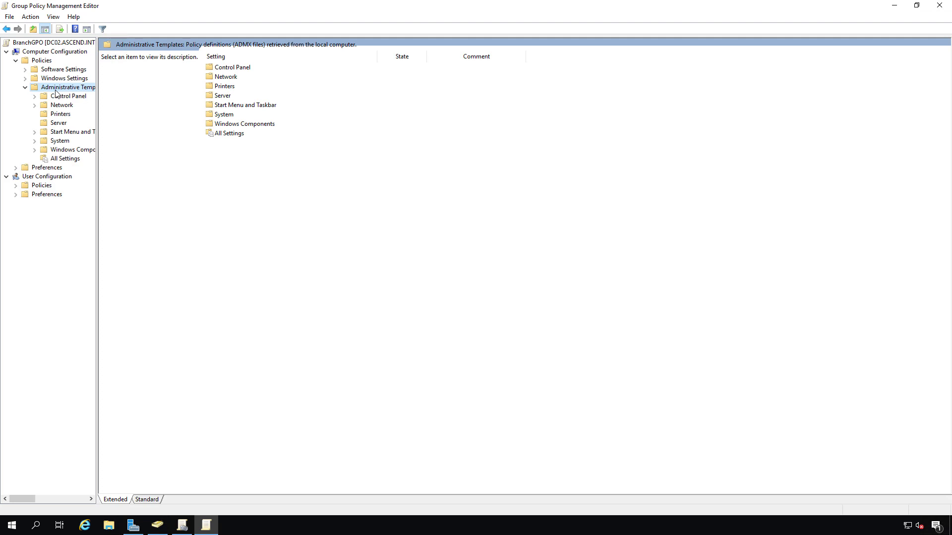
pyautogui.doubleClick(220, 78)
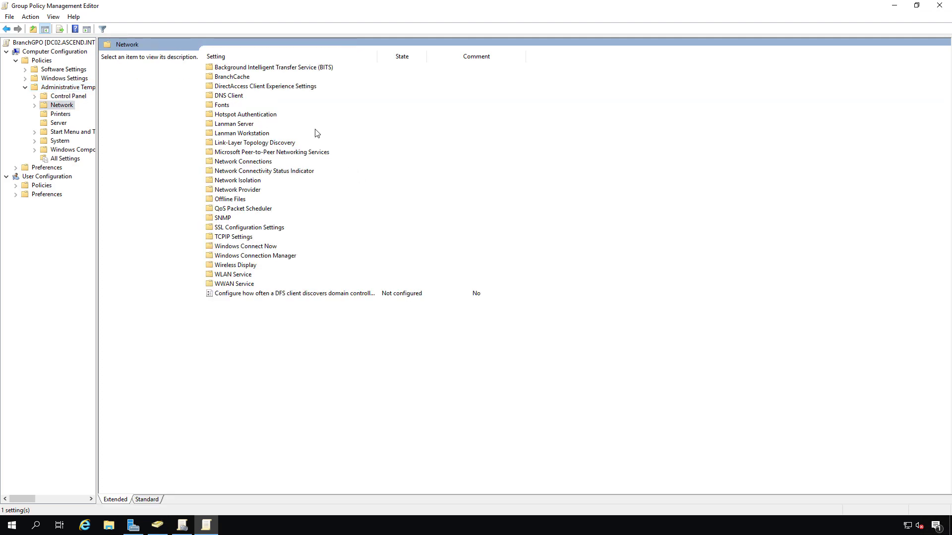
pyautogui.doubleClick(239, 79)
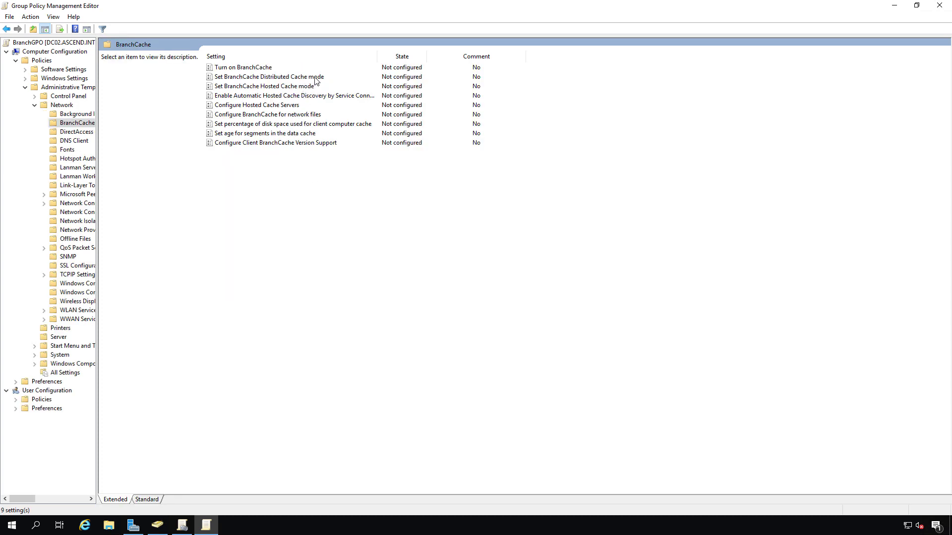
pyautogui.click(315, 78)
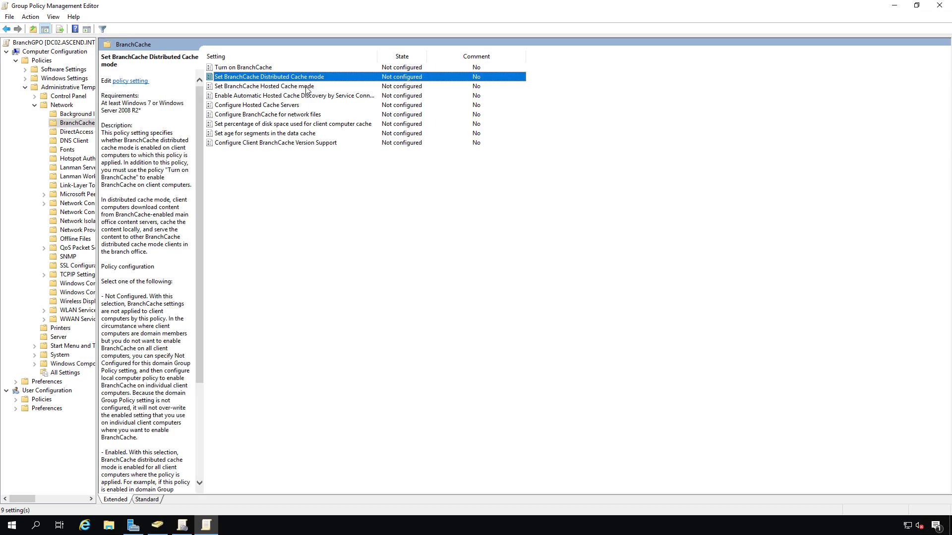
pyautogui.click(306, 87)
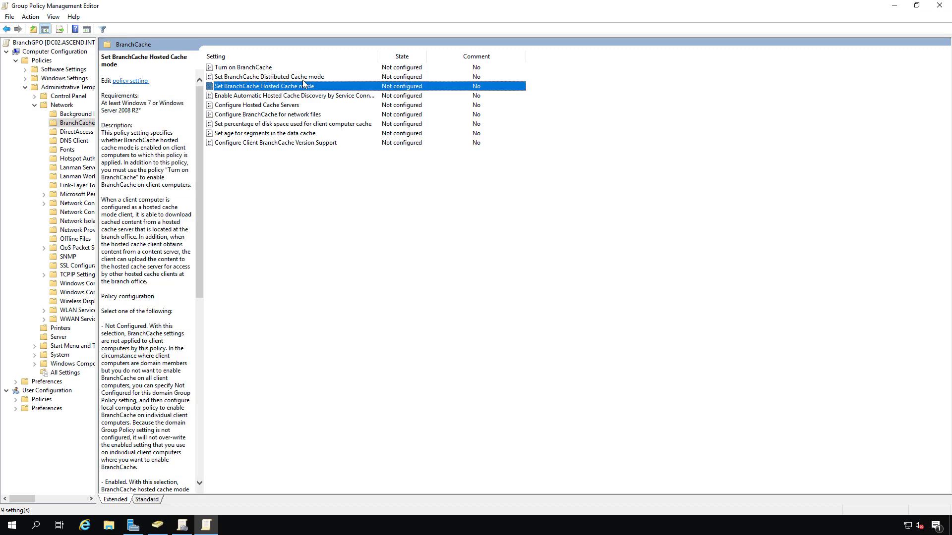
# Set 'Set BranchCache Distributed Cache mode' to Enabled, save it, and close the editor
pyautogui.doubleClick(302, 79)
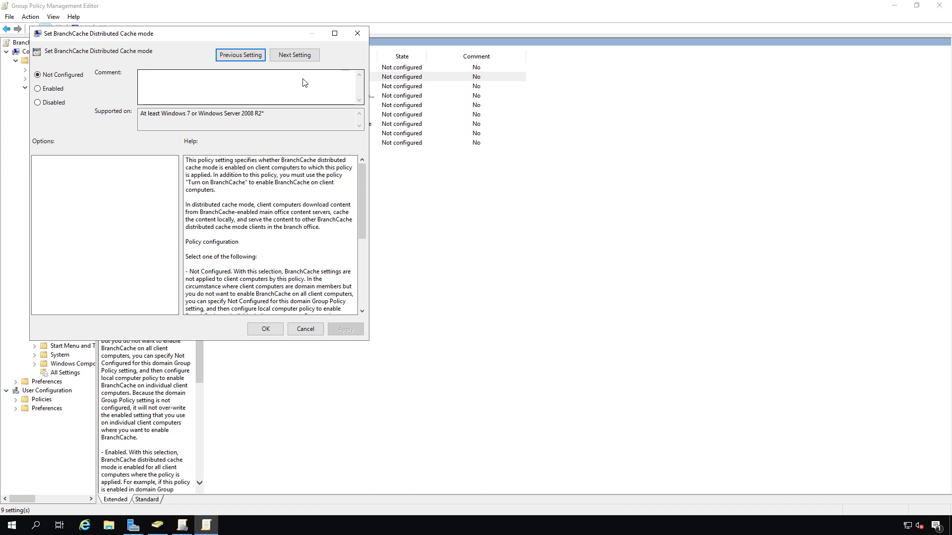
pyautogui.click(55, 92)
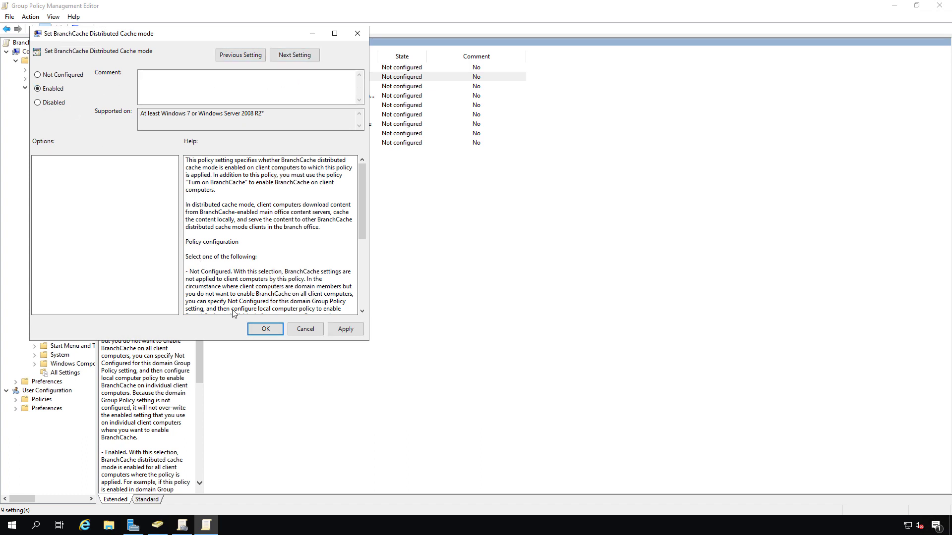
pyautogui.click(264, 330)
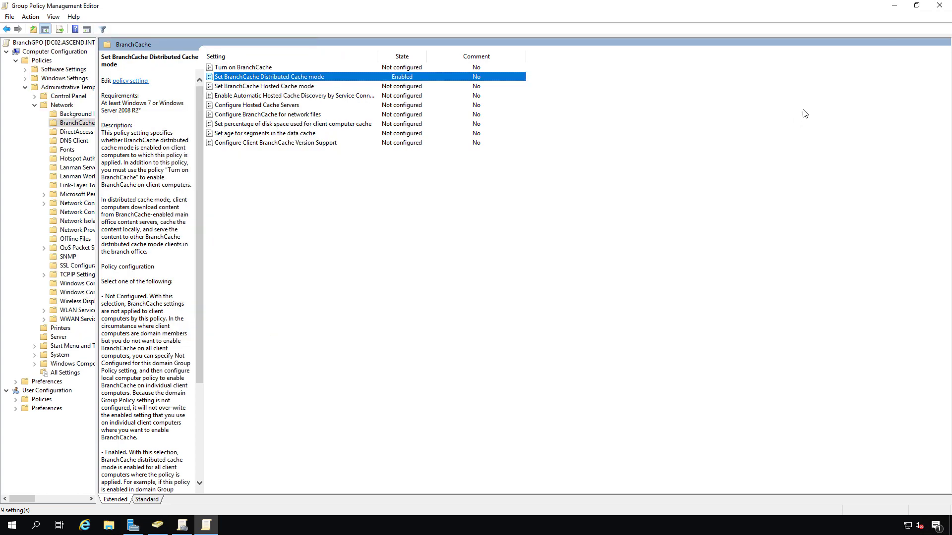
pyautogui.click(939, 6)
# Close the Group Policy Management console
pyautogui.click(939, 6)
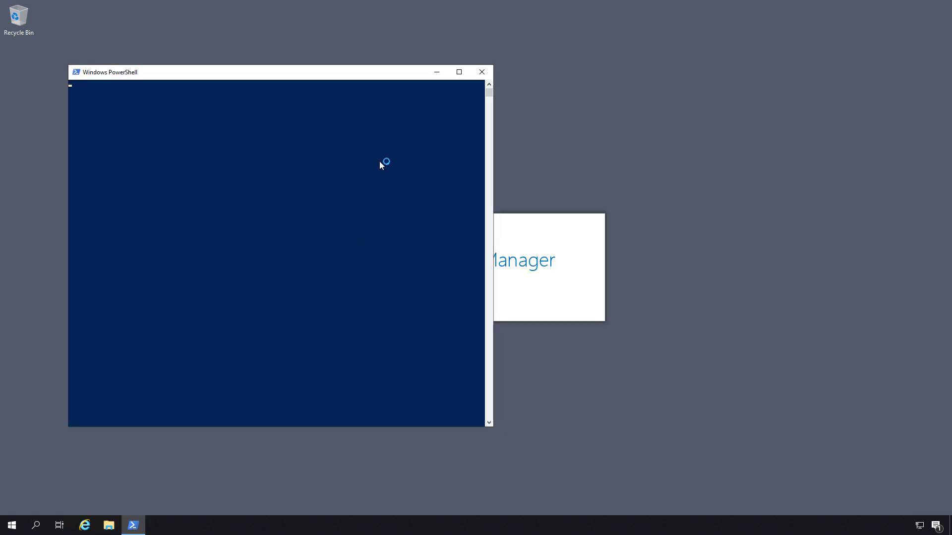
# Run gpresult /r in a maximized PowerShell and highlight BranchGPO under the applied computer policies
pyautogui.click(459, 72)
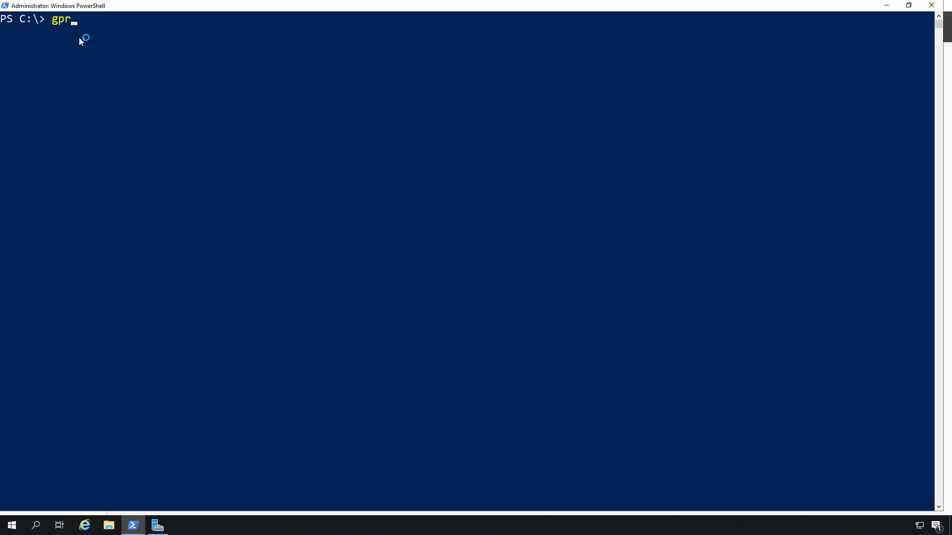
pyautogui.write('gpresult /r')
pyautogui.press('Return')
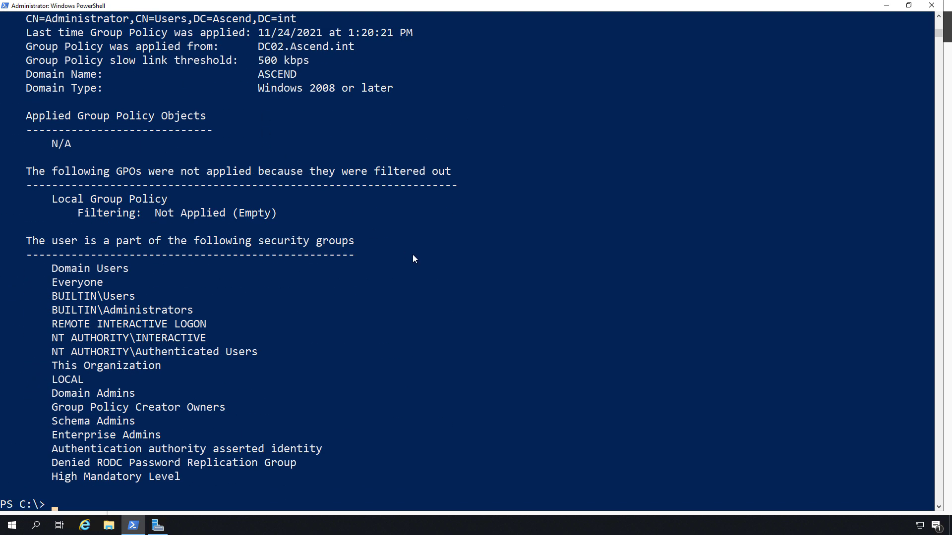
pyautogui.scroll(2, 414, 256)
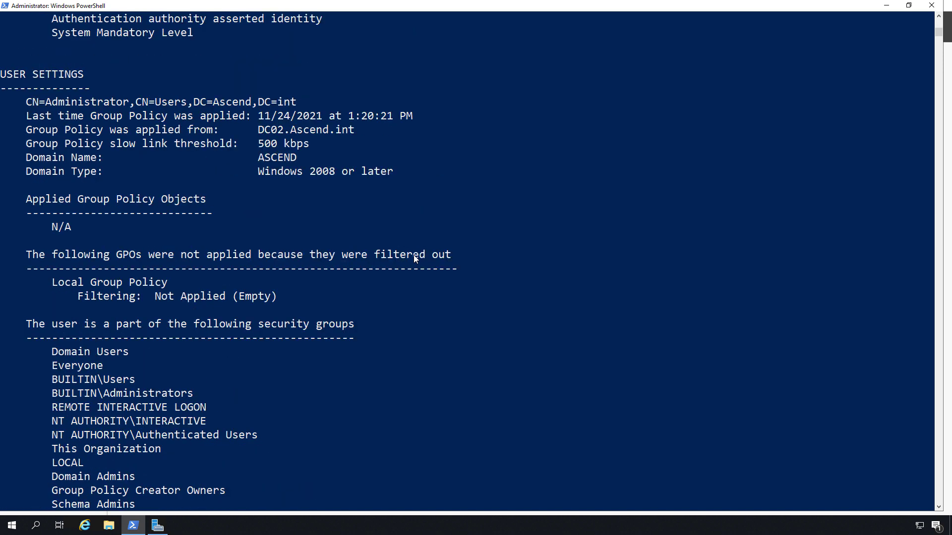
pyautogui.scroll(10, 415, 258)
pyautogui.click(197, 233)
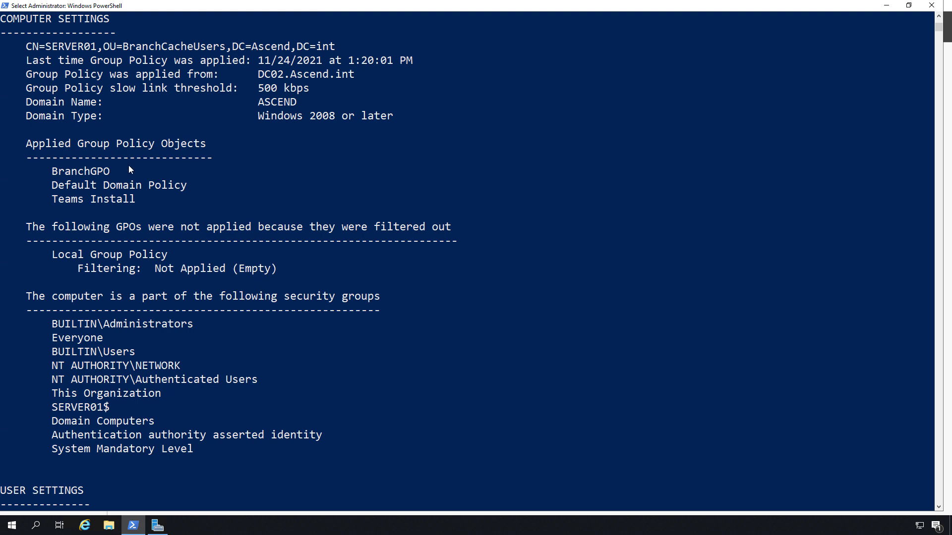
pyautogui.moveTo(126, 171); pyautogui.dragTo(37, 171)
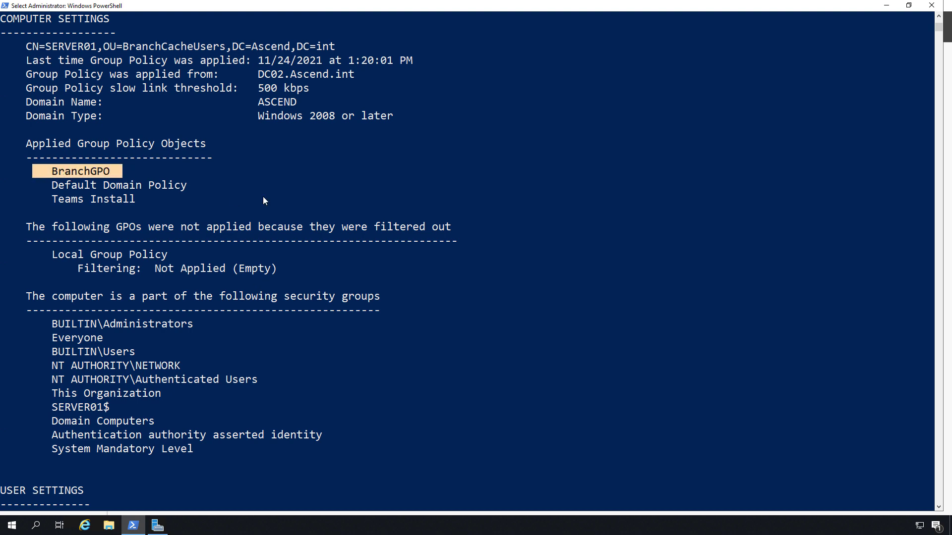
pyautogui.scroll(-6, 197, 253)
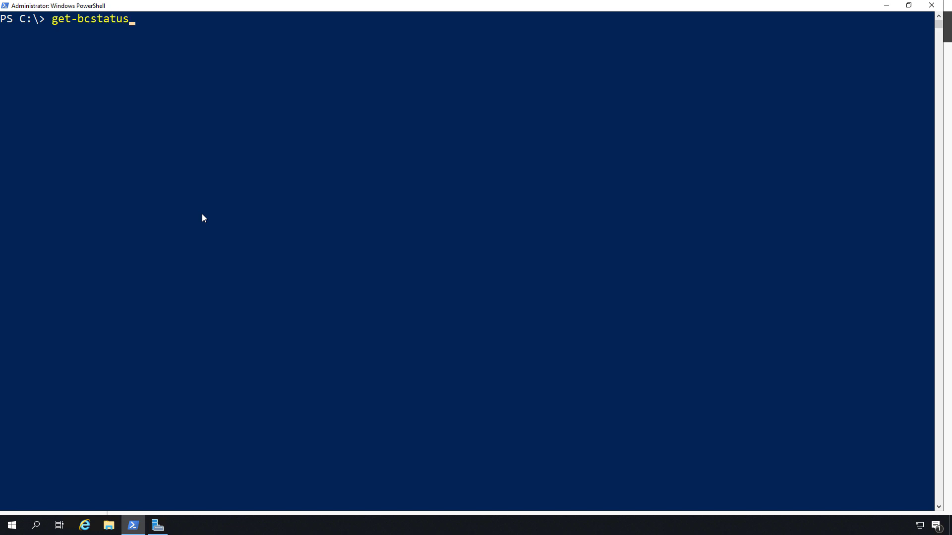
# Run Get-BCStatus and scroll through its output to review the BranchCache configuration
pyautogui.press('Return')
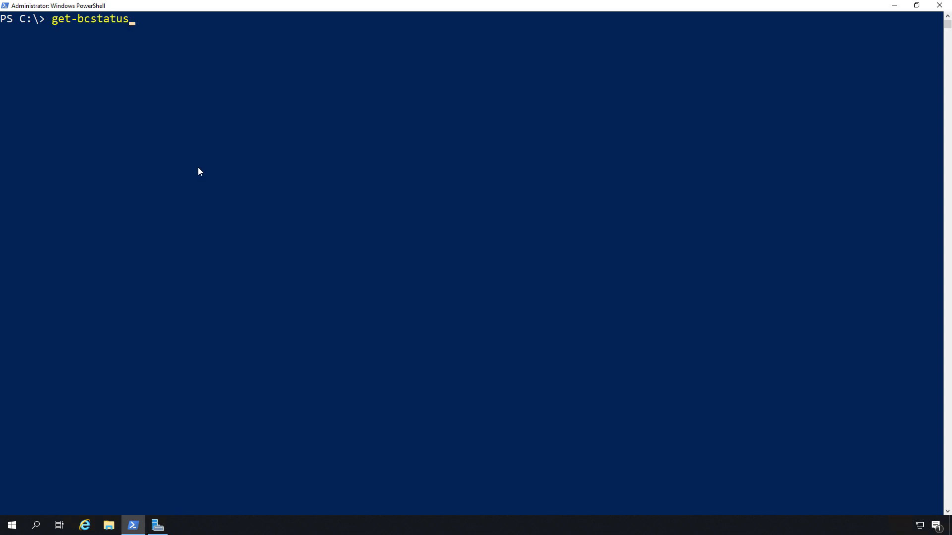
pyautogui.press('Return')
pyautogui.scroll(6, 198, 168)
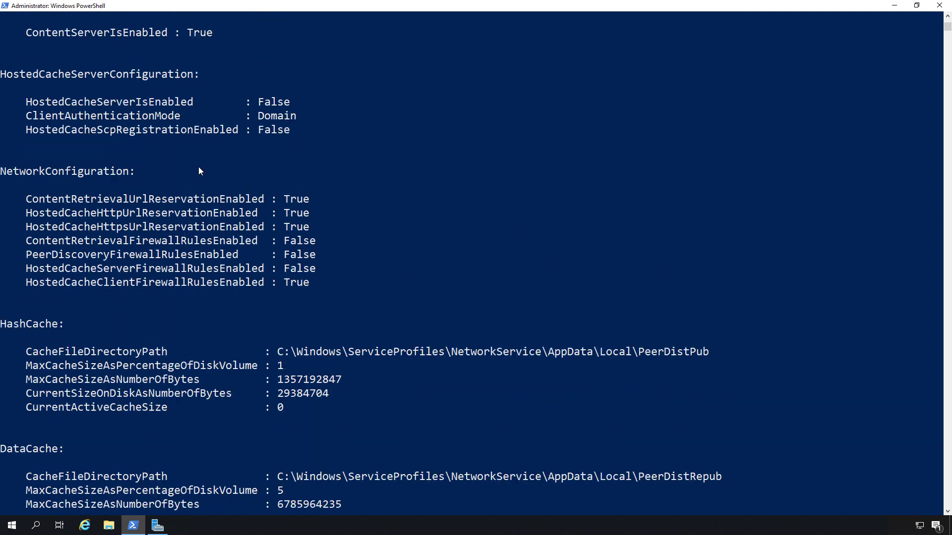
pyautogui.scroll(2, 199, 168)
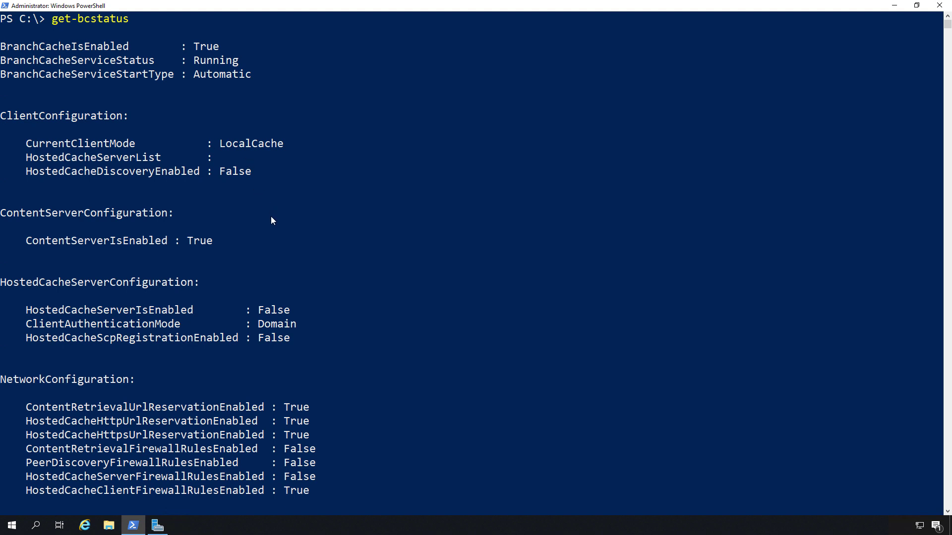
pyautogui.scroll(-9, 271, 221)
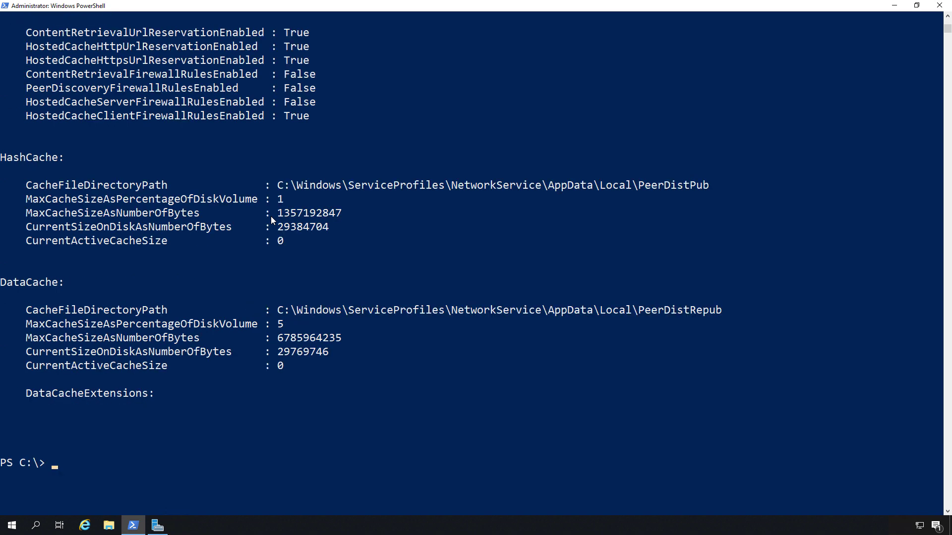